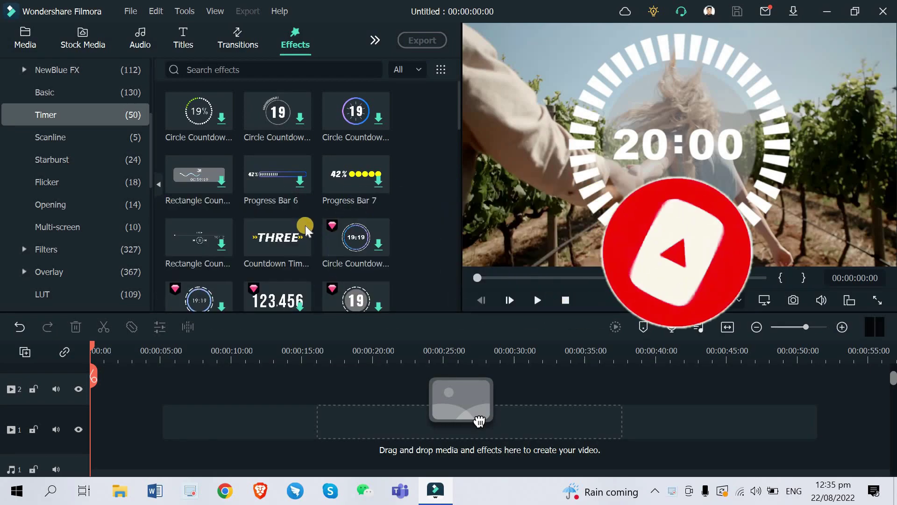
Step: Preview the Progress Bar 6 timer effect
left_click(278, 184)
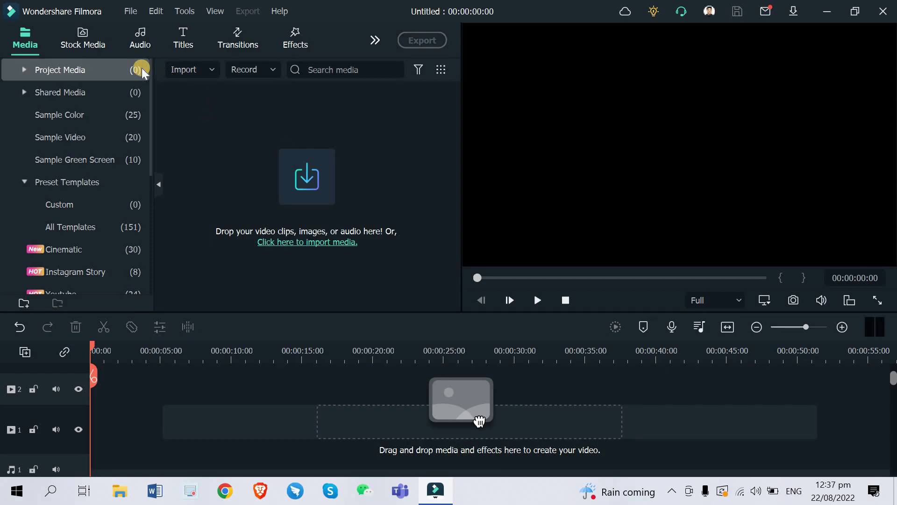
Step: Search the stock media library for 'threadmill'
left_click(92, 38)
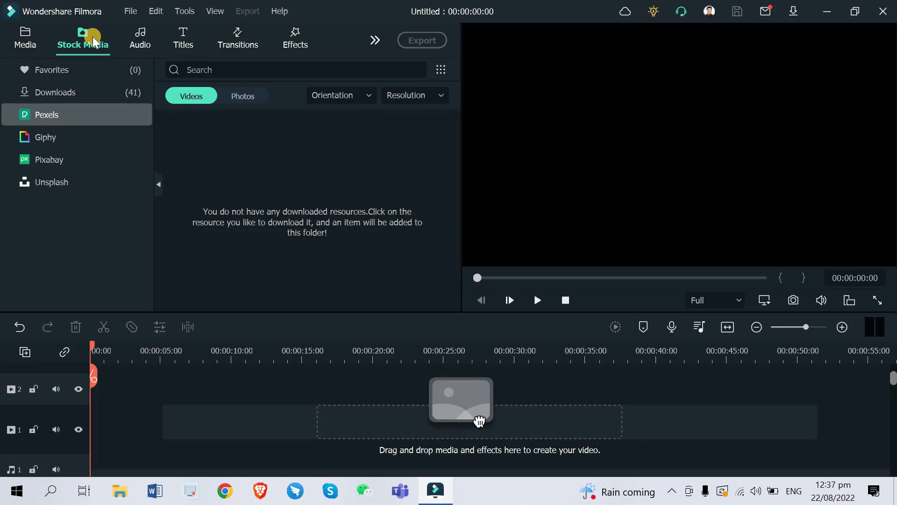
left_click(191, 68)
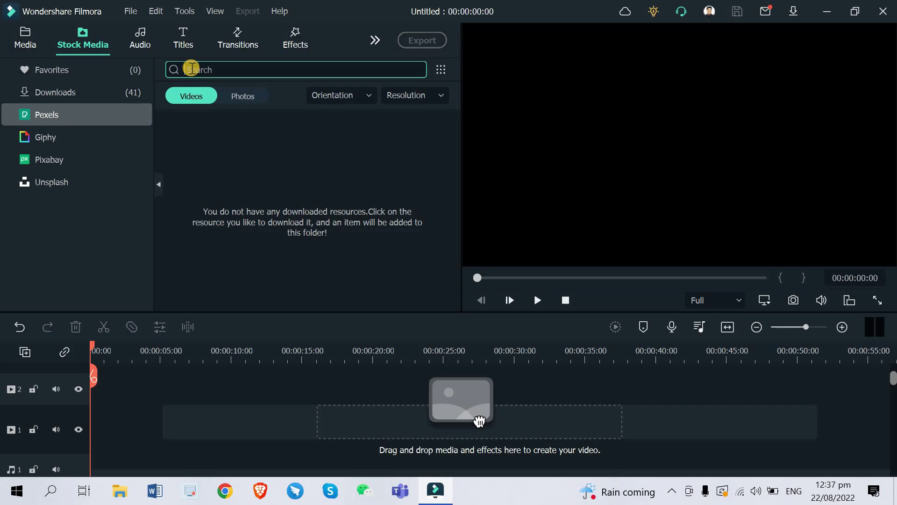
type("threadmill")
key("Return")
Step: Drag the 4K Pexels treadmill video onto the timeline and play about eight seconds of it
mouse_move(226, 133)
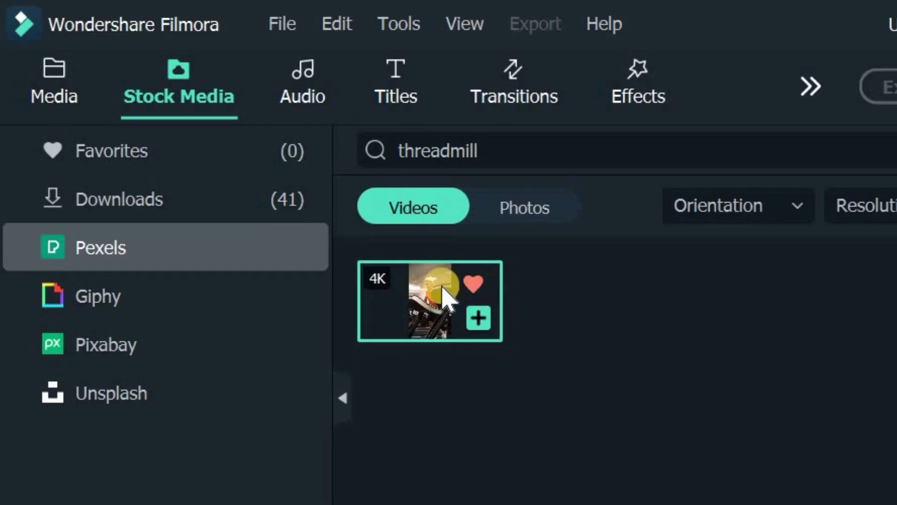
left_click_drag(417, 285, 479, 421)
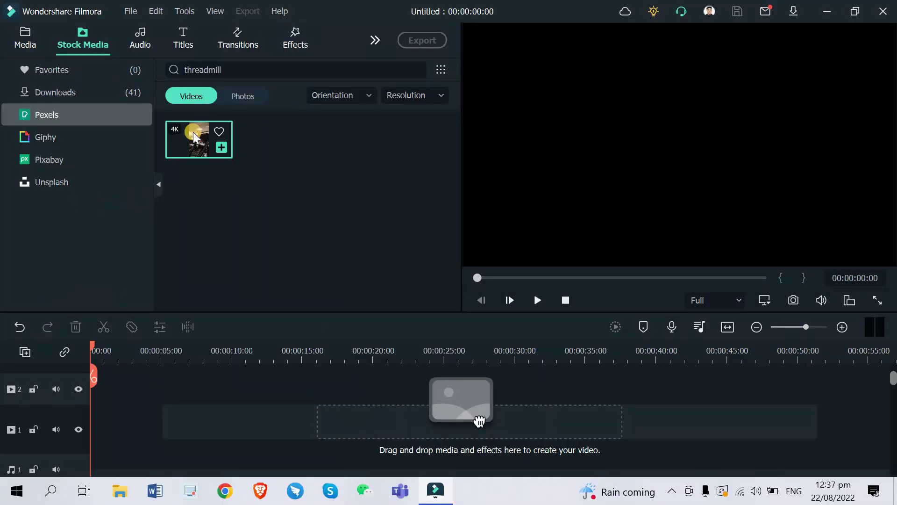
left_click_drag(194, 138, 99, 395)
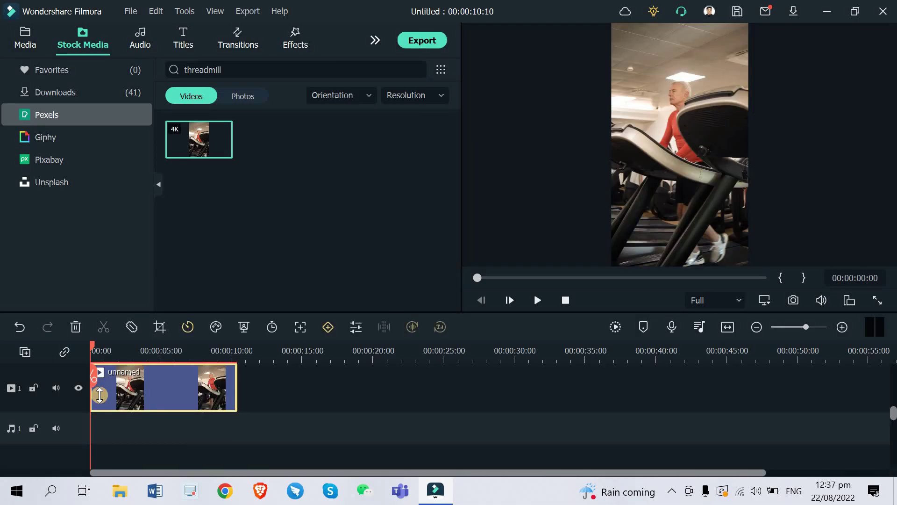
left_click(537, 302)
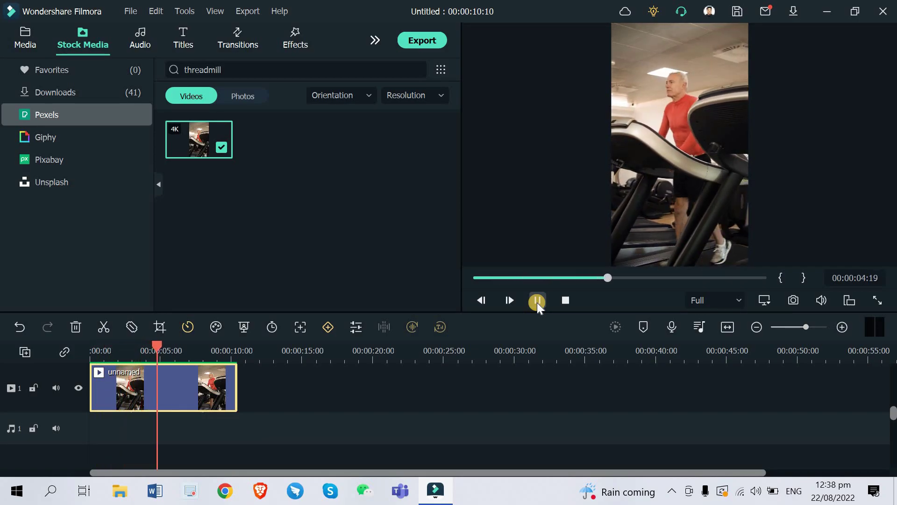
left_click(537, 301)
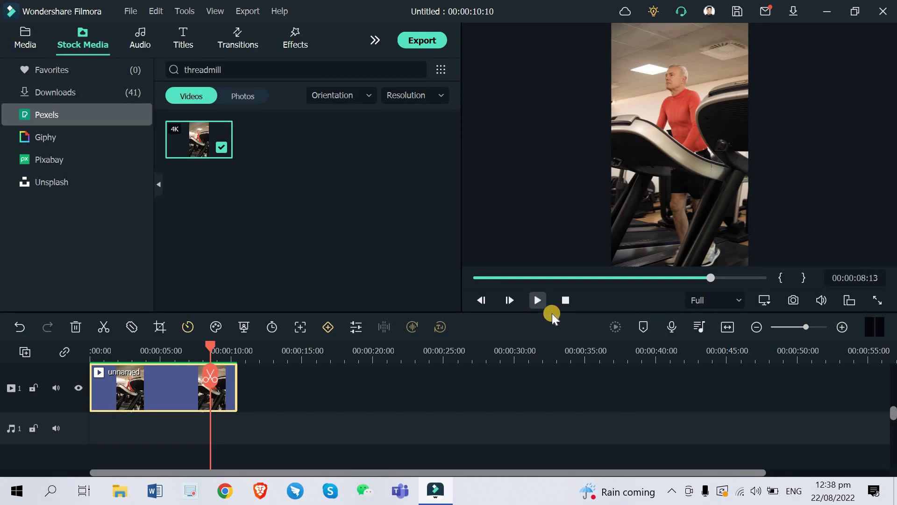
scroll(297, 397, "up", 2)
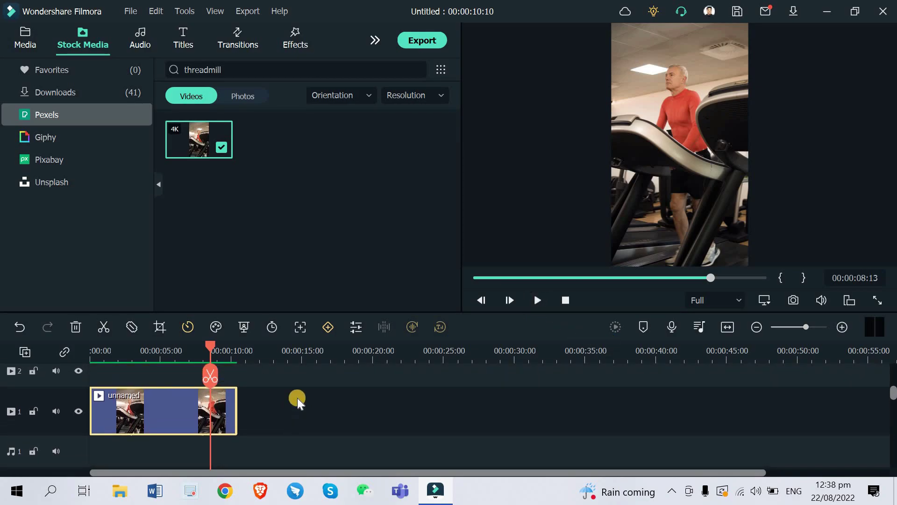
Step: Show the Timer category in the Effects library
left_click(303, 39)
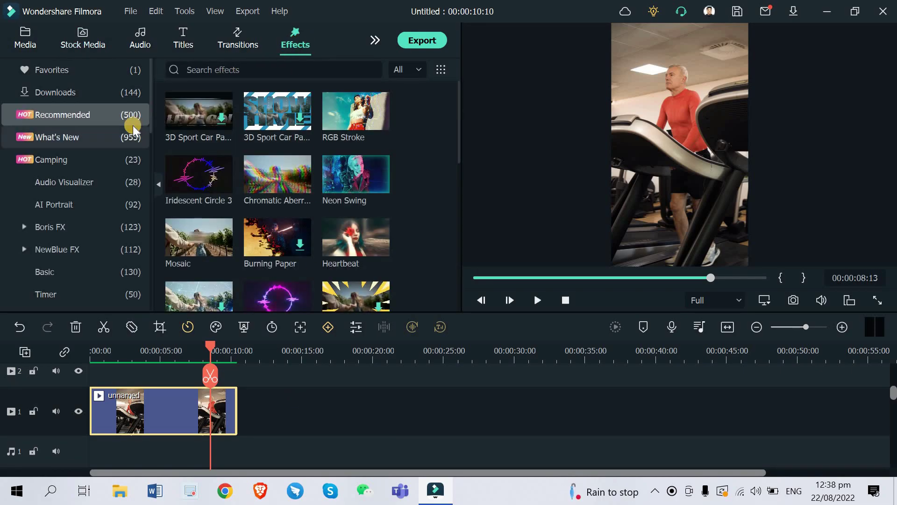
scroll(163, 86, "down", 3)
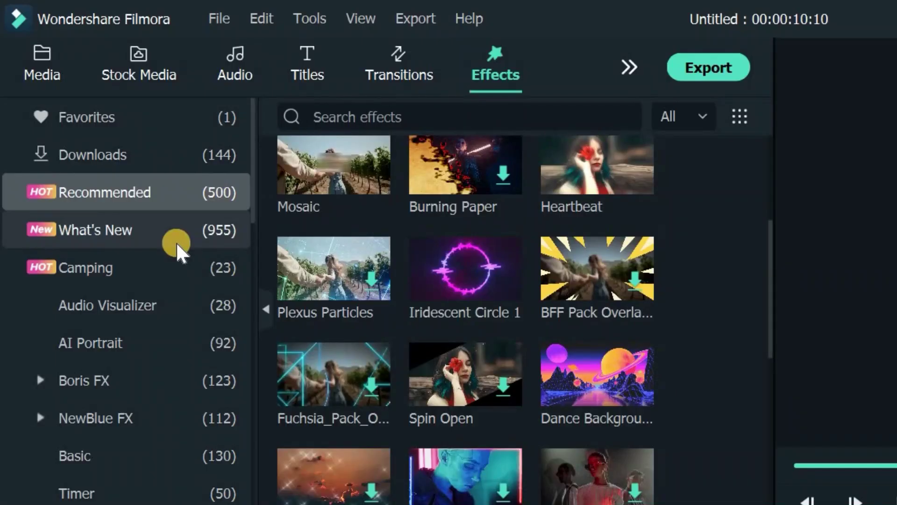
scroll(176, 241, "down", 6)
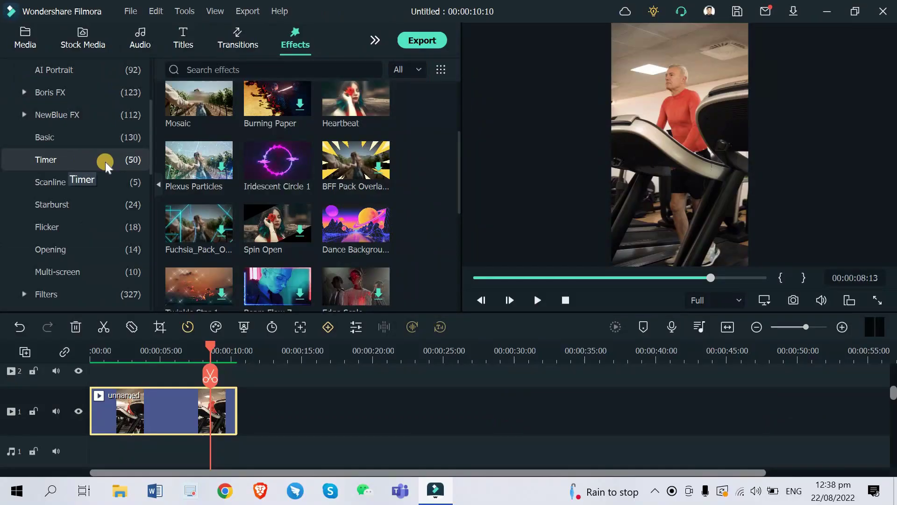
left_click(132, 162)
scroll(268, 193, "down", 2)
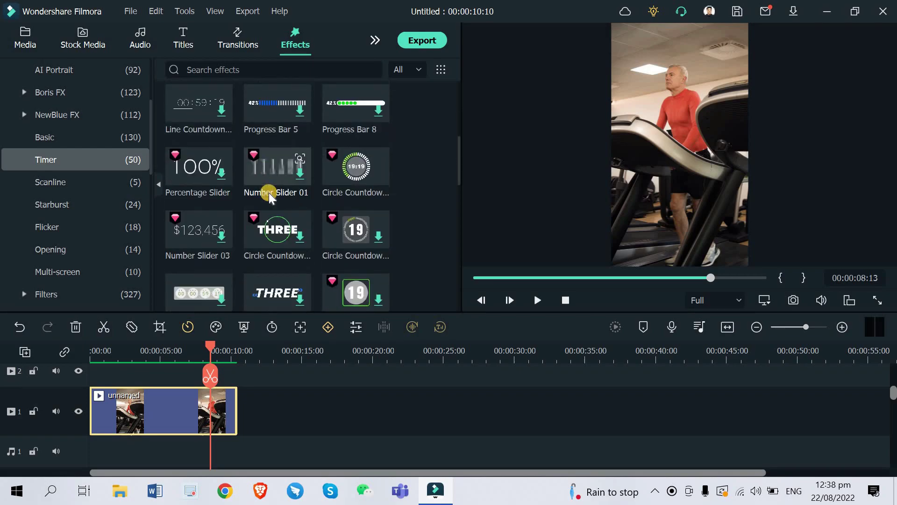
scroll(268, 193, "down", 6)
scroll(268, 192, "up", 5)
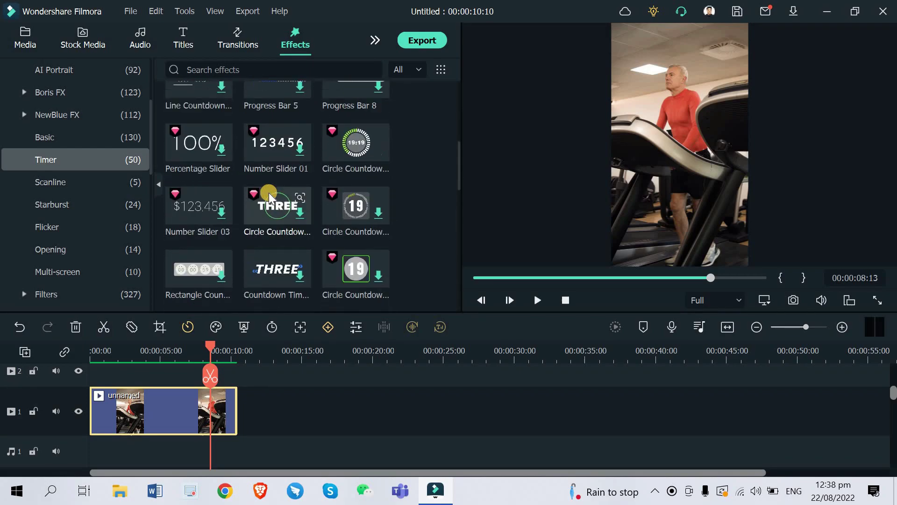
scroll(268, 193, "up", 5)
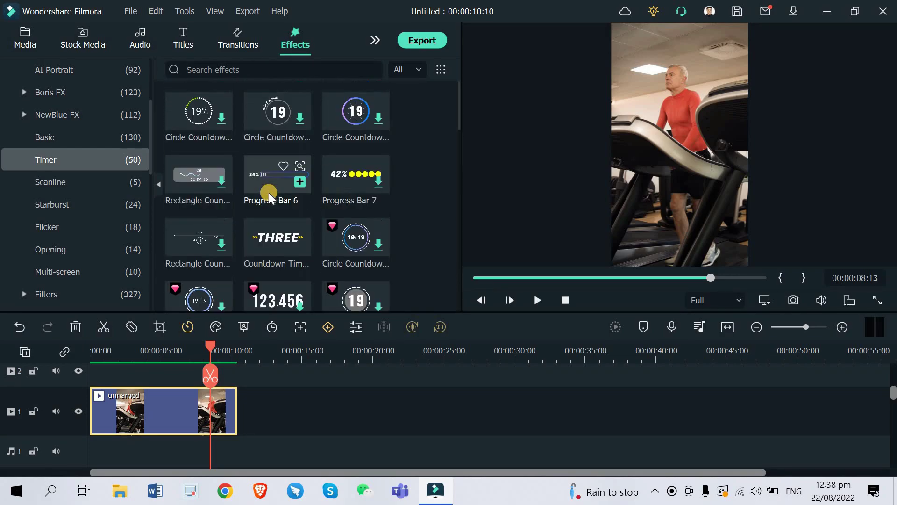
Step: Preview the Circle Countdown effect and browse the 50 timer effects
left_click(212, 134)
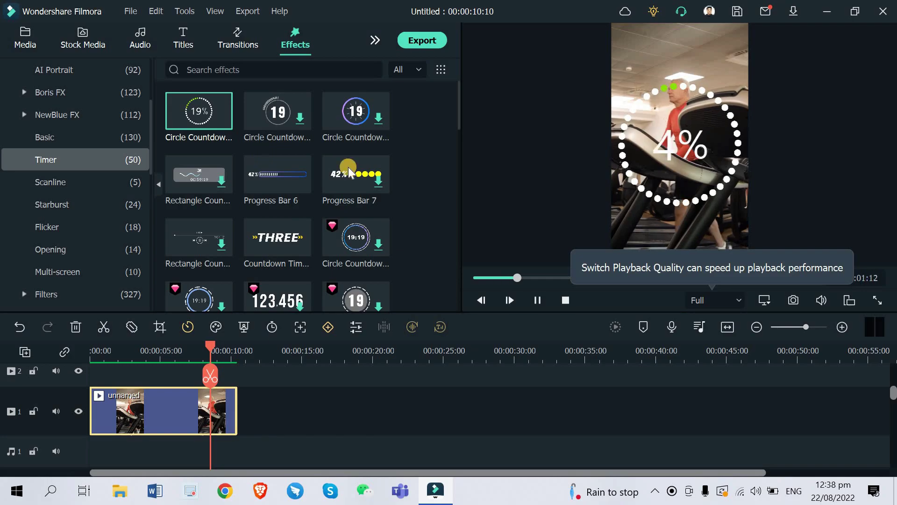
scroll(355, 164, "down", 8)
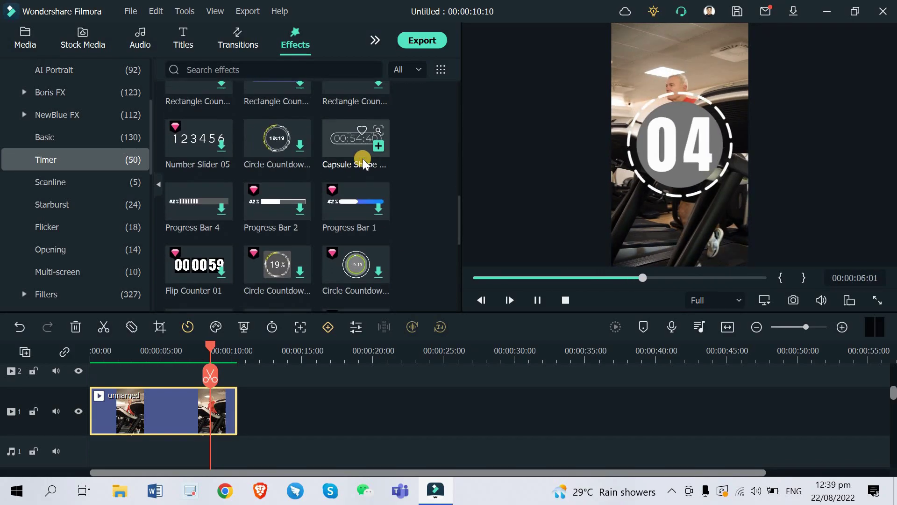
scroll(363, 159, "down", 5)
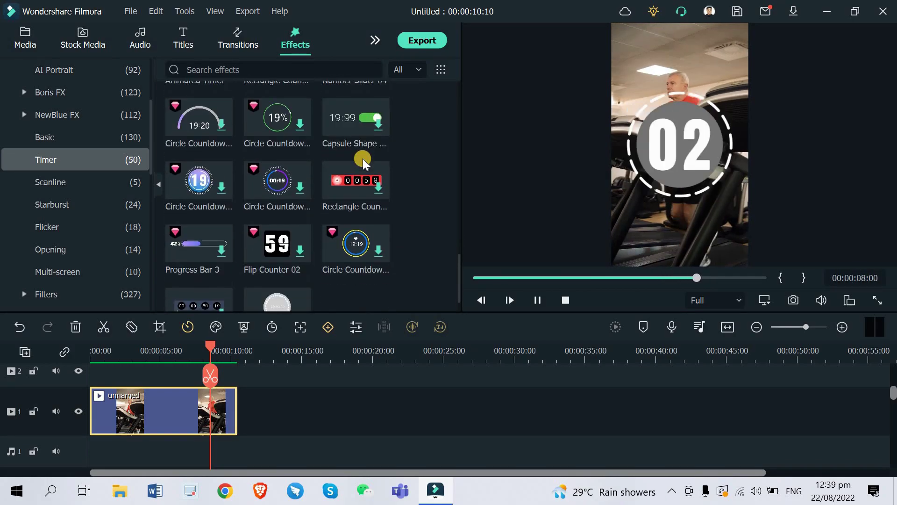
scroll(362, 158, "down", 1)
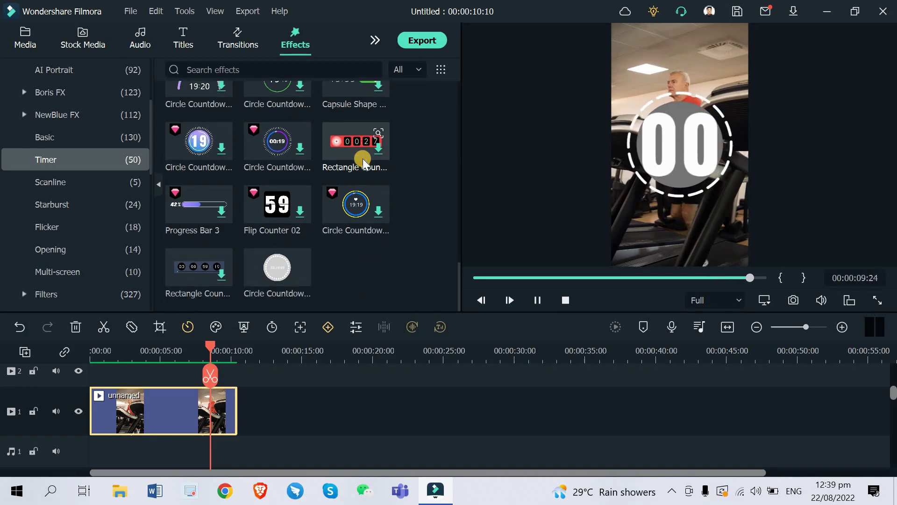
scroll(362, 159, "up", 2)
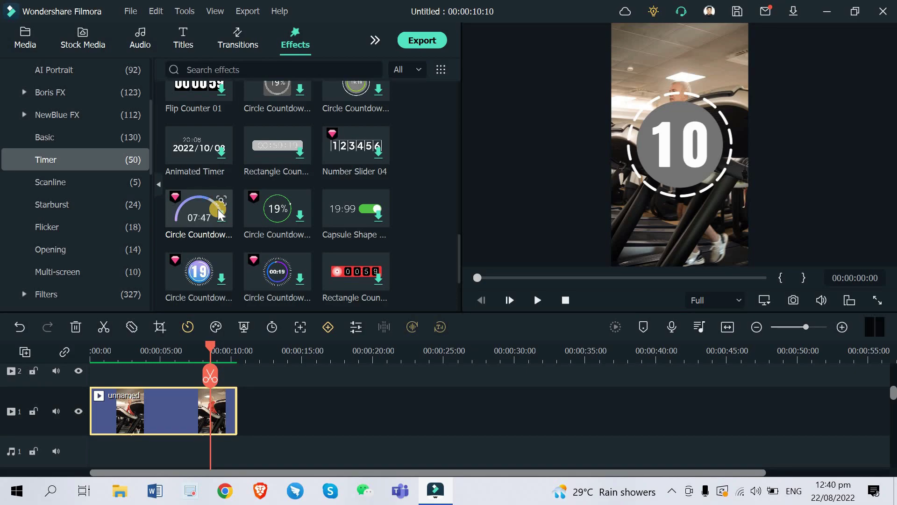
scroll(219, 214, "up", 3)
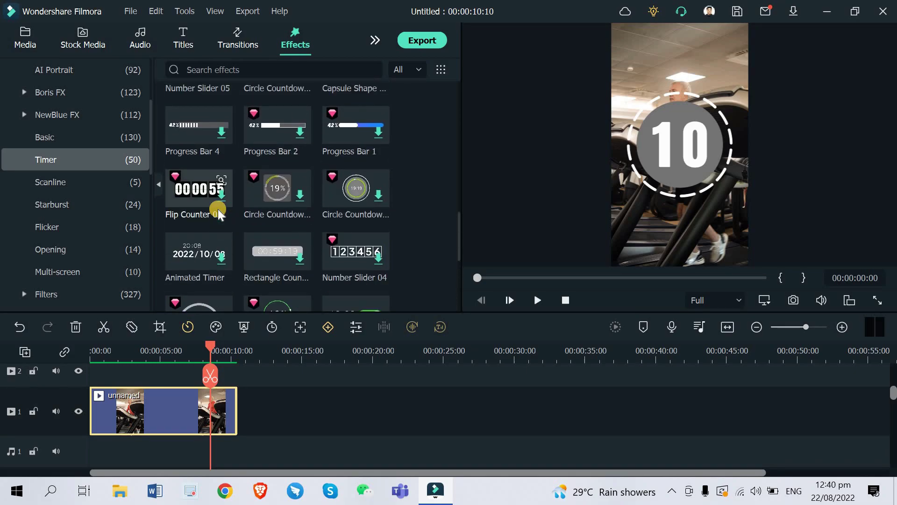
scroll(218, 210, "up", 3)
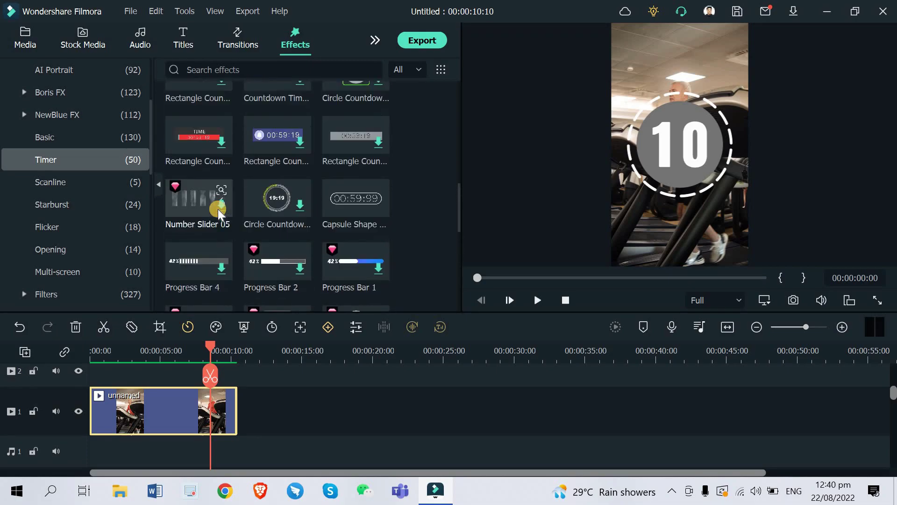
scroll(218, 213, "down", 5)
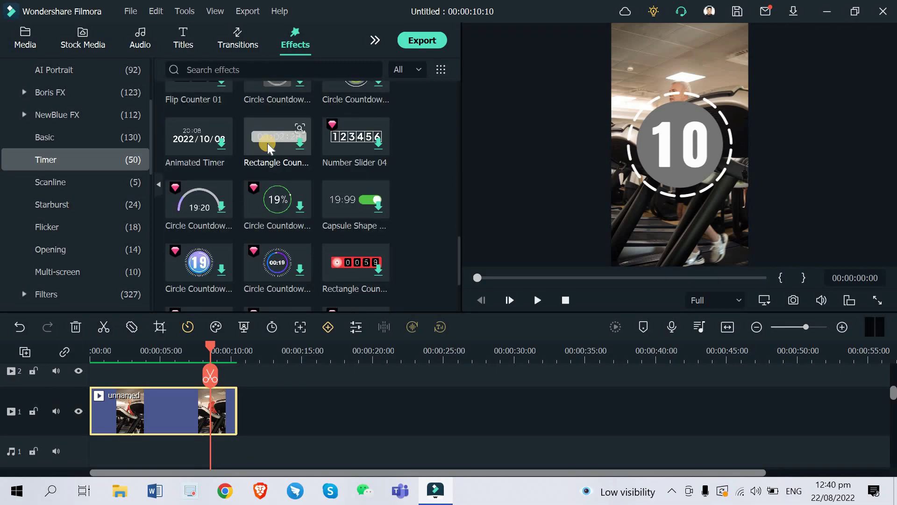
Step: Drop Rectangle Countdown on track 2 above the treadmill clip at 00:00
left_click(281, 147)
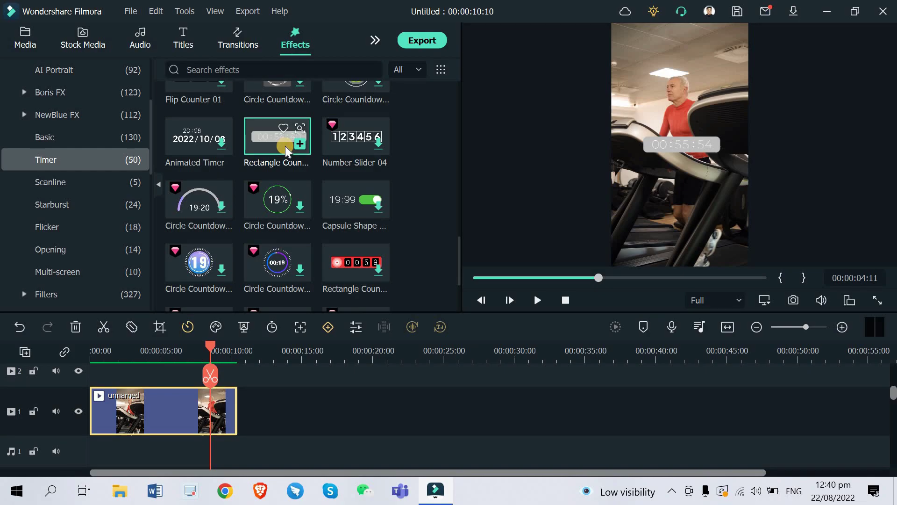
left_click_drag(285, 146, 109, 390)
left_click(109, 358)
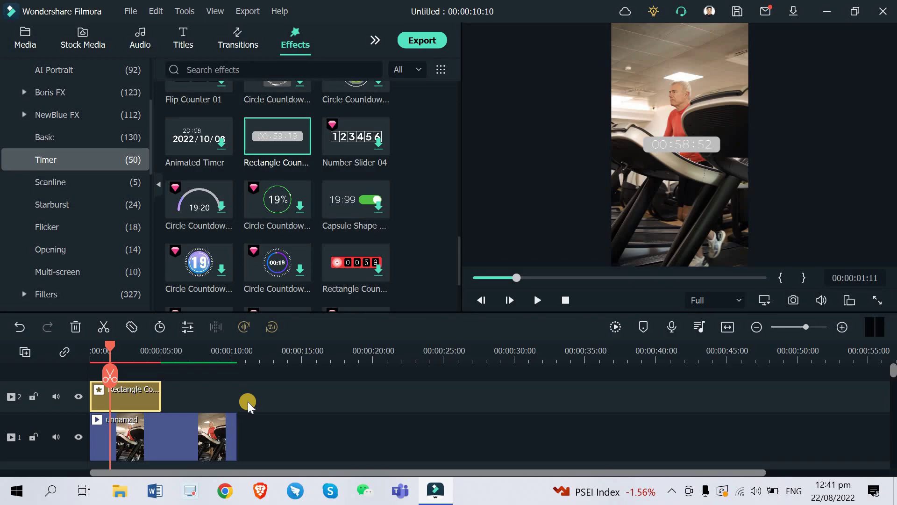
Step: Scrub to ten seconds and back to the start to check the timer
left_click(234, 361)
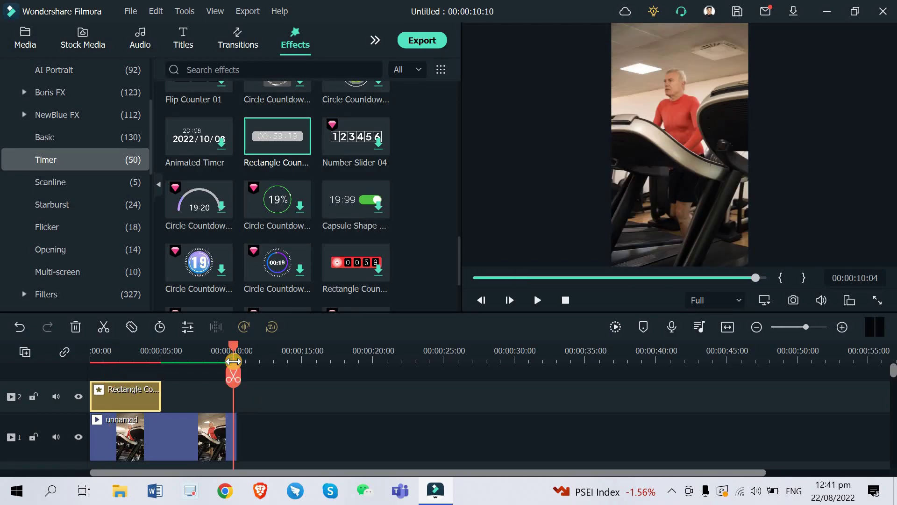
left_click(119, 350)
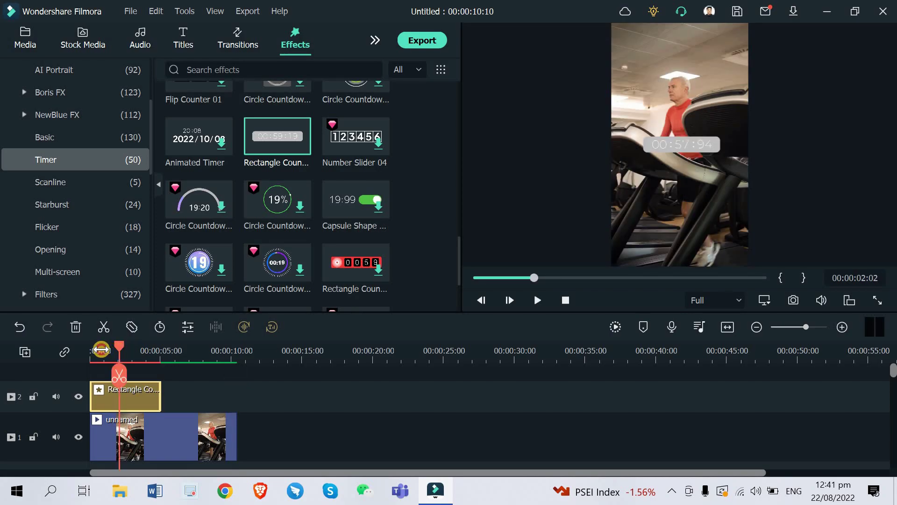
left_click_drag(102, 350, 78, 358)
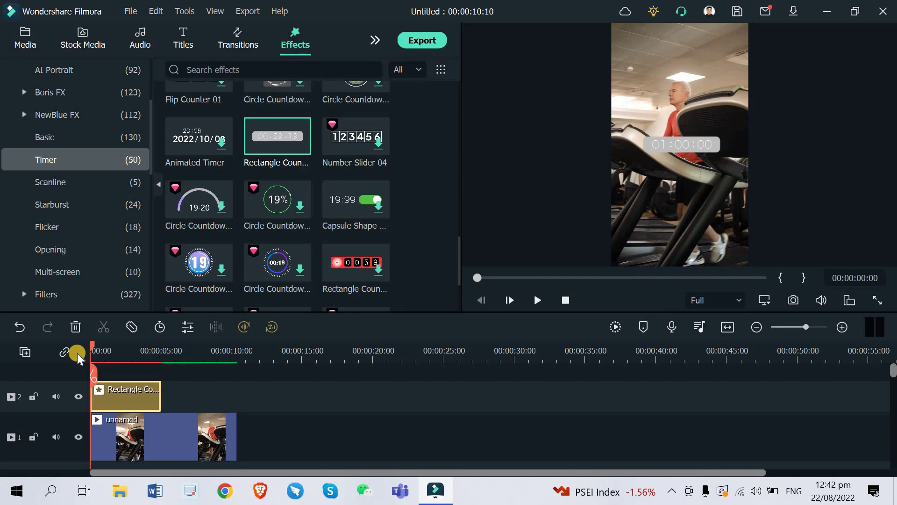
Step: Open Rectangle Countdown Timer 01 settings and review its 1-minute, speed 1.00, scale 1.00 defaults
double_click(122, 384)
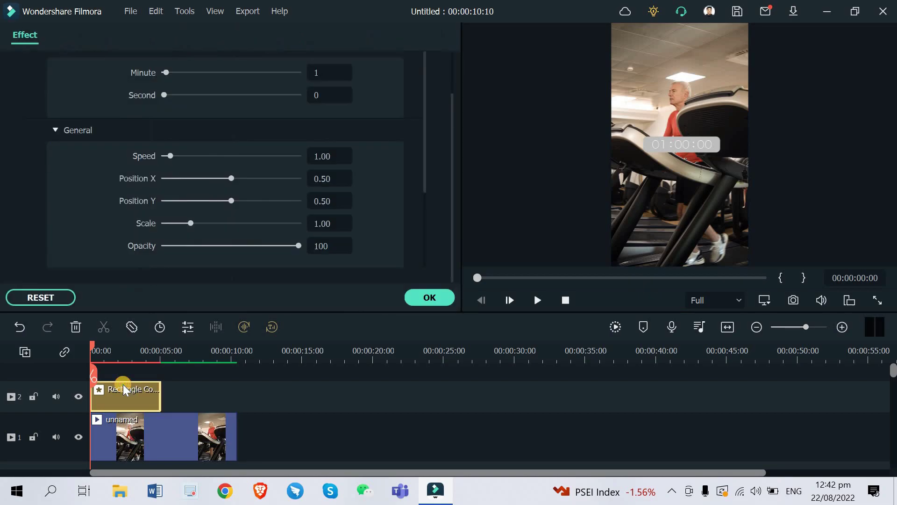
scroll(212, 172, "up", 1)
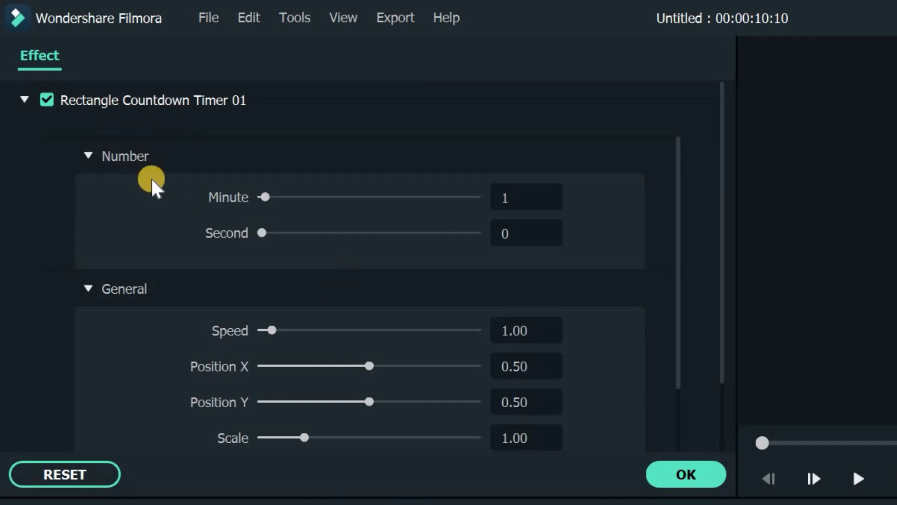
scroll(150, 178, "down", 5)
scroll(150, 178, "up", 1)
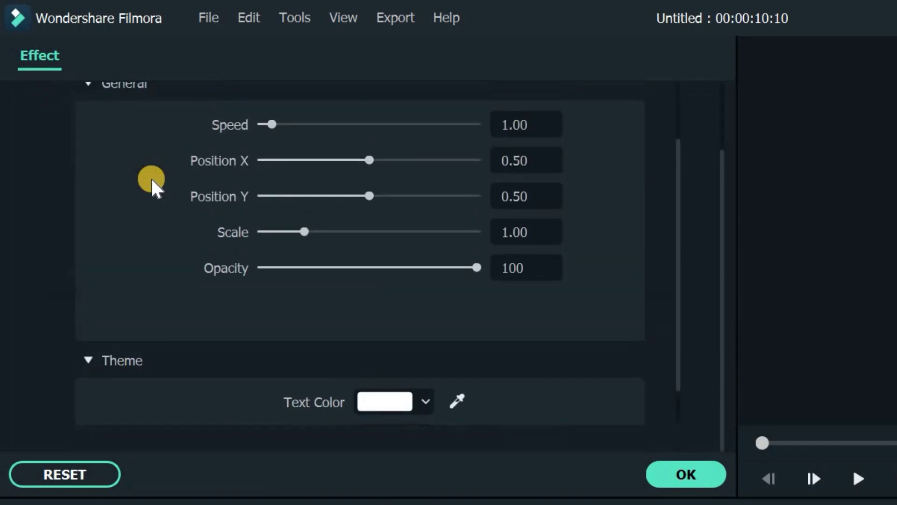
scroll(151, 178, "down", 1)
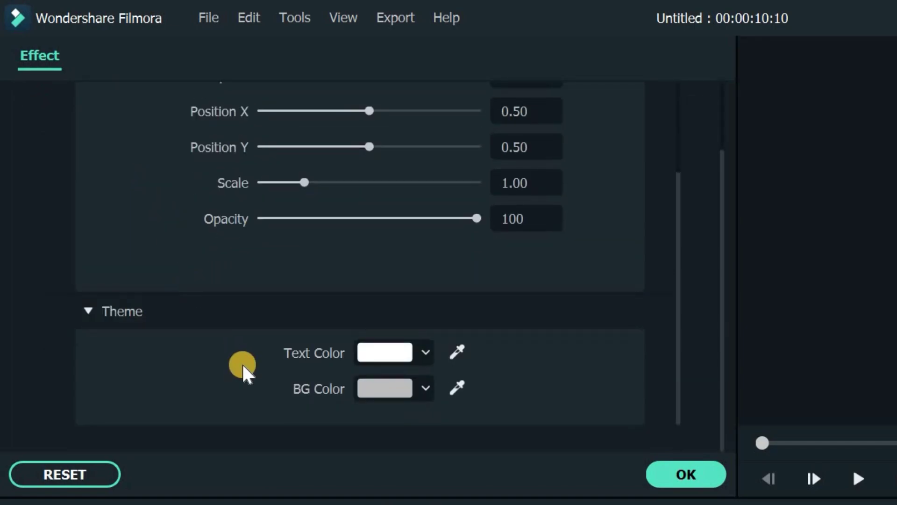
scroll(242, 363, "up", 4)
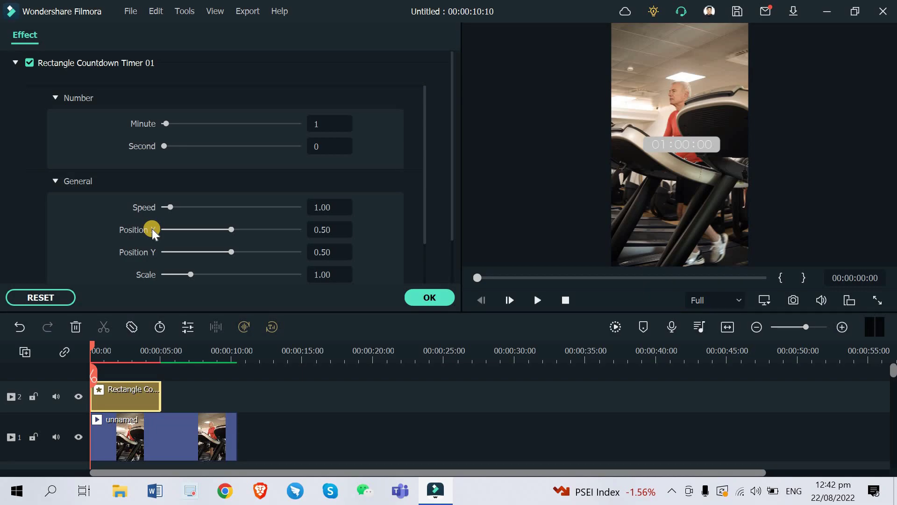
left_click_drag(91, 350, 93, 350)
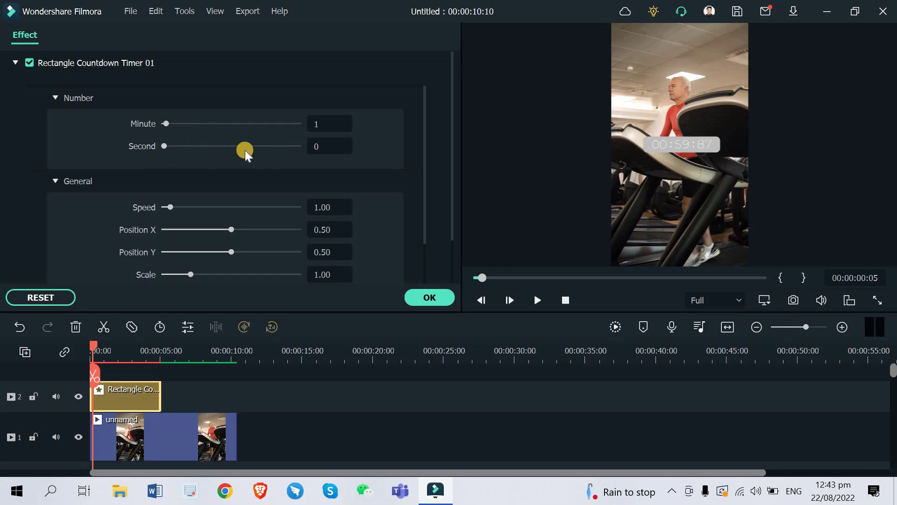
Step: Change the timer's Number values to Minute 0 and Second 10
left_click(325, 124)
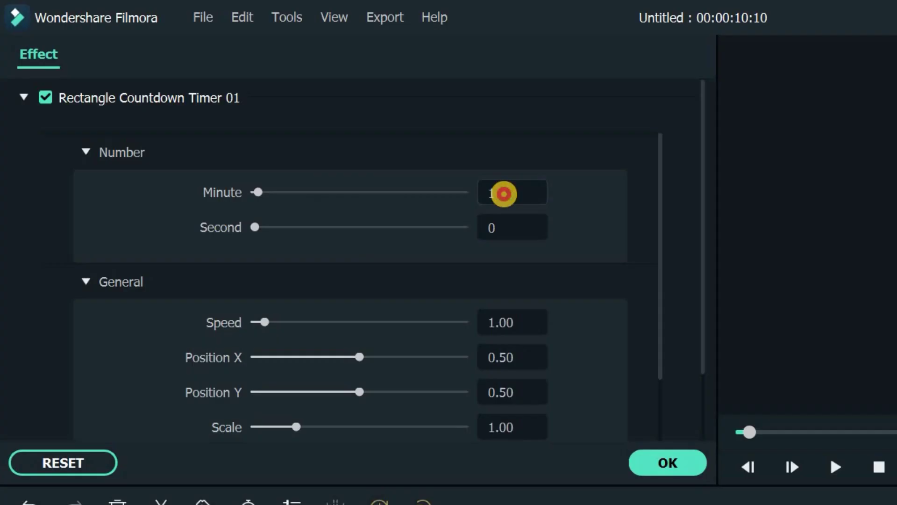
scroll(503, 194, "down", 1)
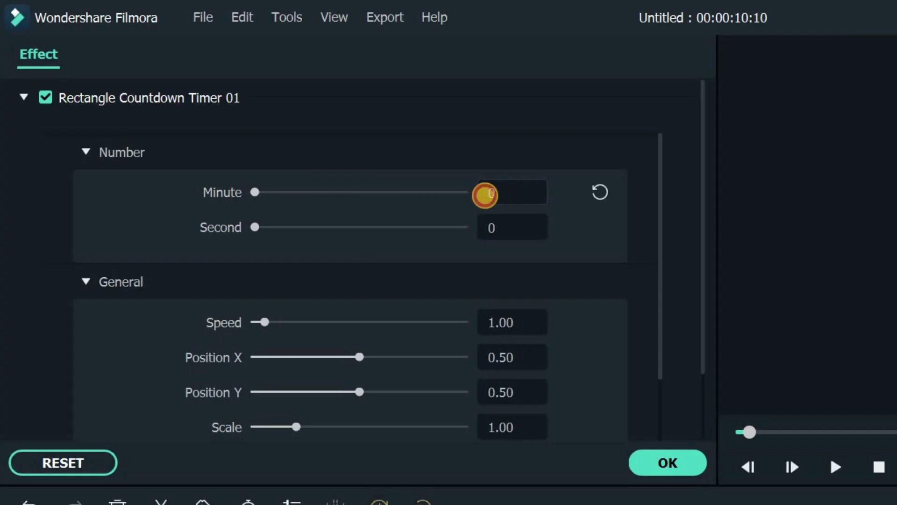
left_click(505, 194)
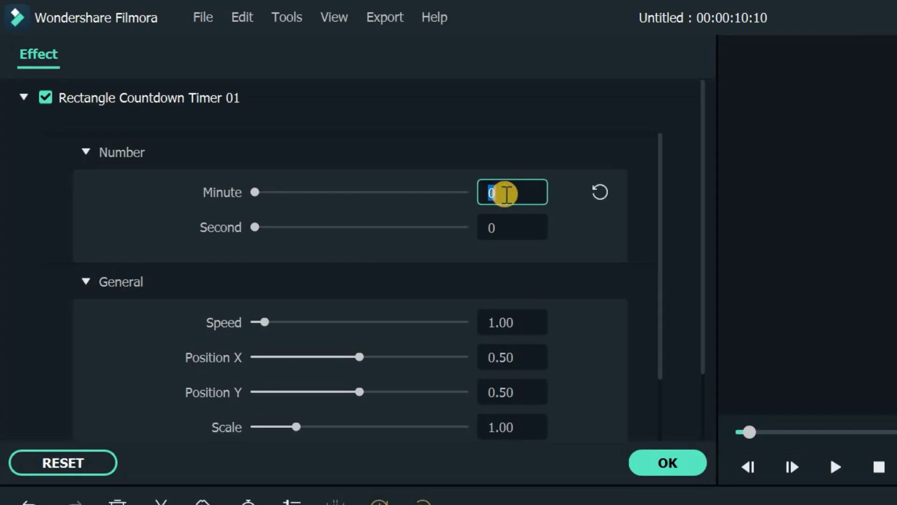
type("2")
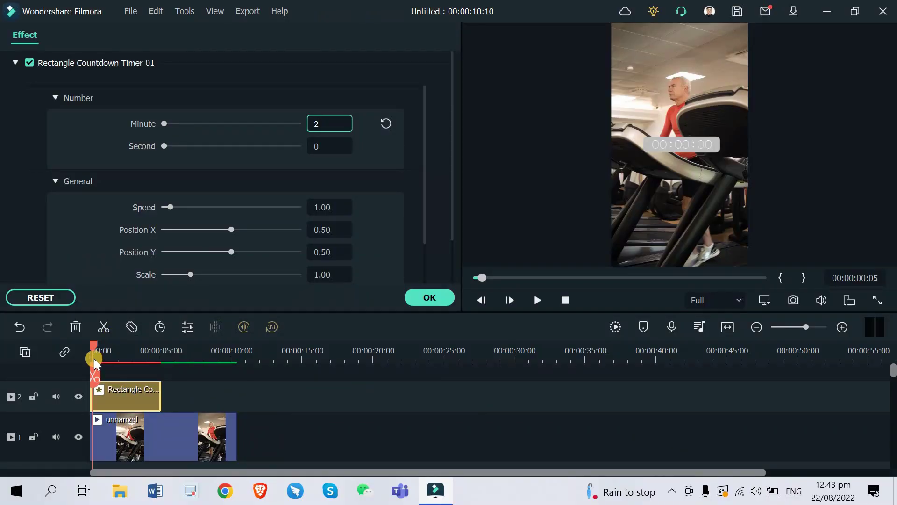
left_click(94, 346)
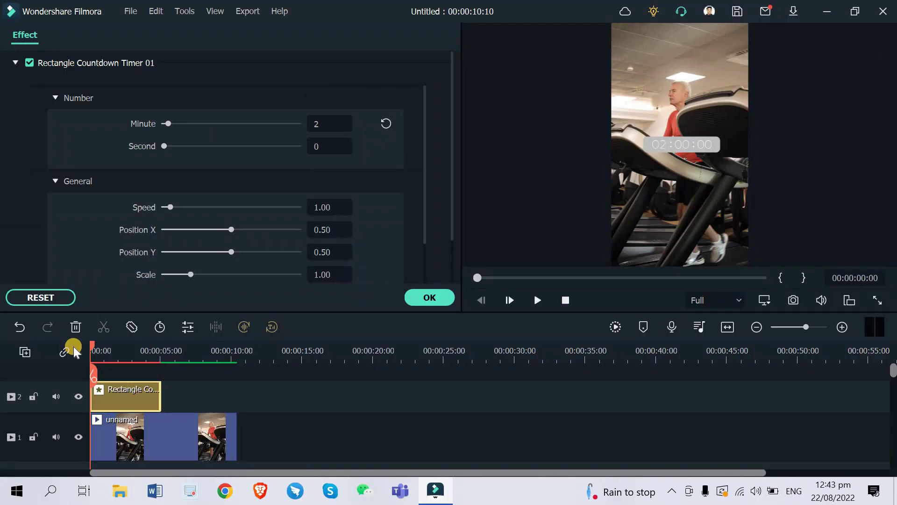
left_click(72, 347)
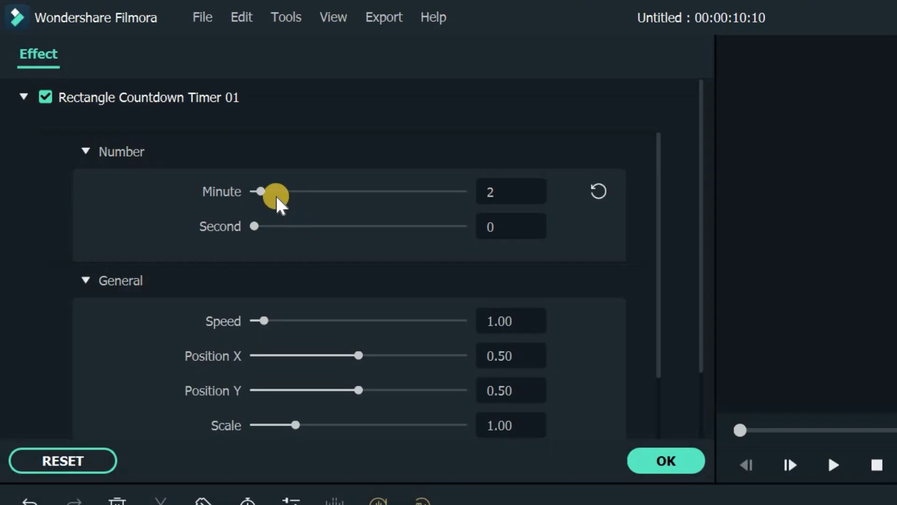
left_click_drag(169, 124, 164, 124)
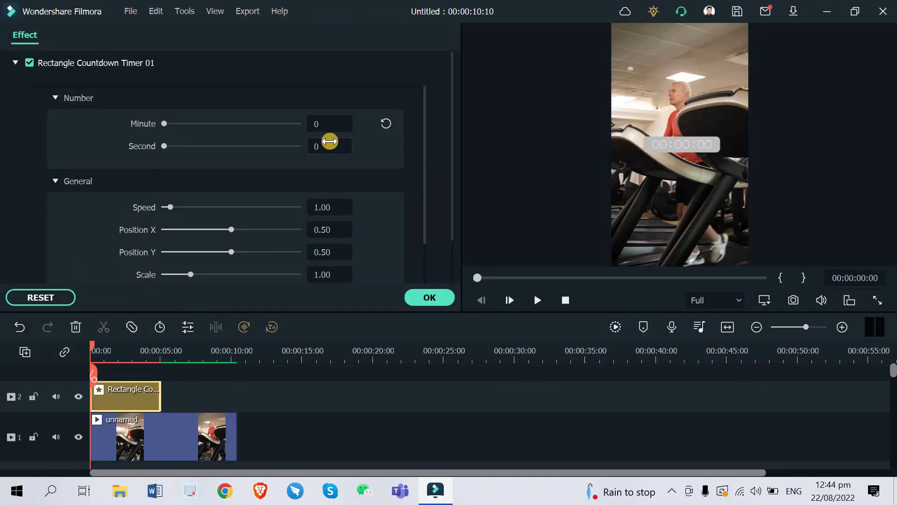
left_click(340, 142)
type("10")
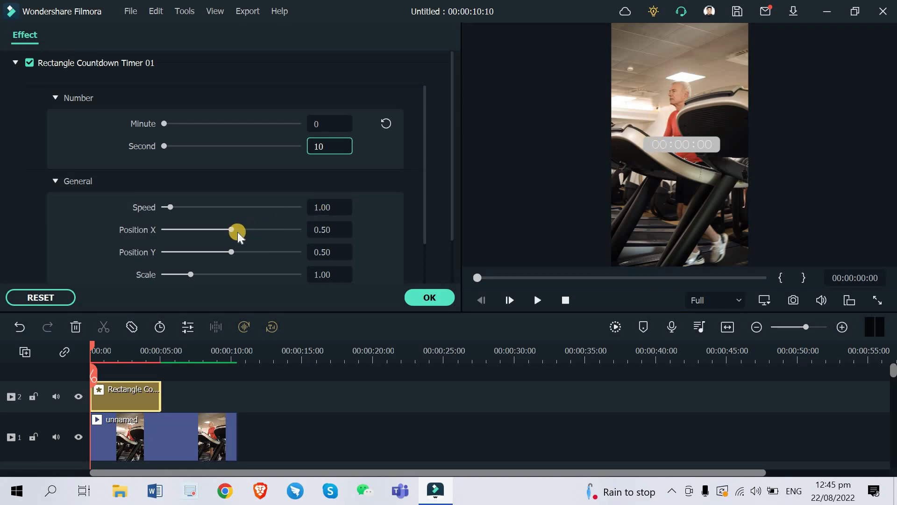
Step: Commit the 10-second countdown and set Position X to 0.50
left_click(105, 218)
scroll(105, 219, "down", 1)
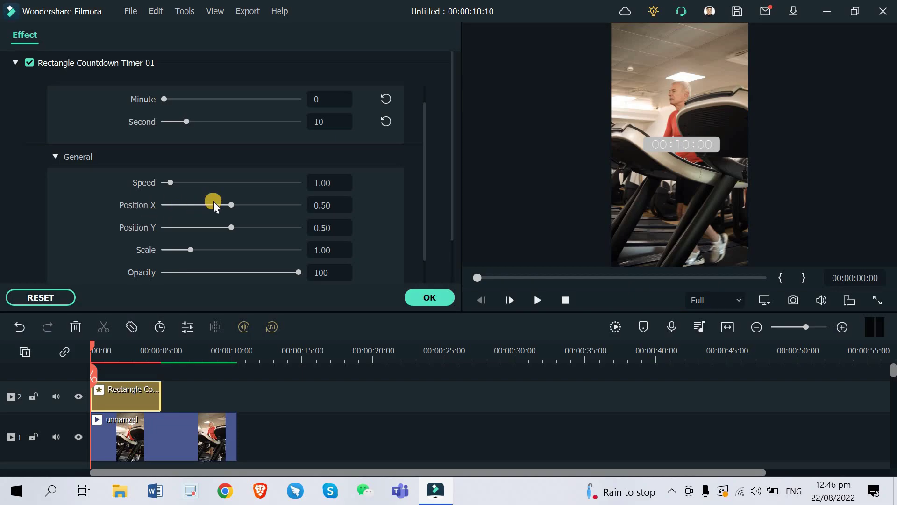
mouse_move(234, 205)
left_mouse_down()
mouse_move(242, 208)
mouse_move(233, 205)
left_mouse_up()
left_click(336, 206)
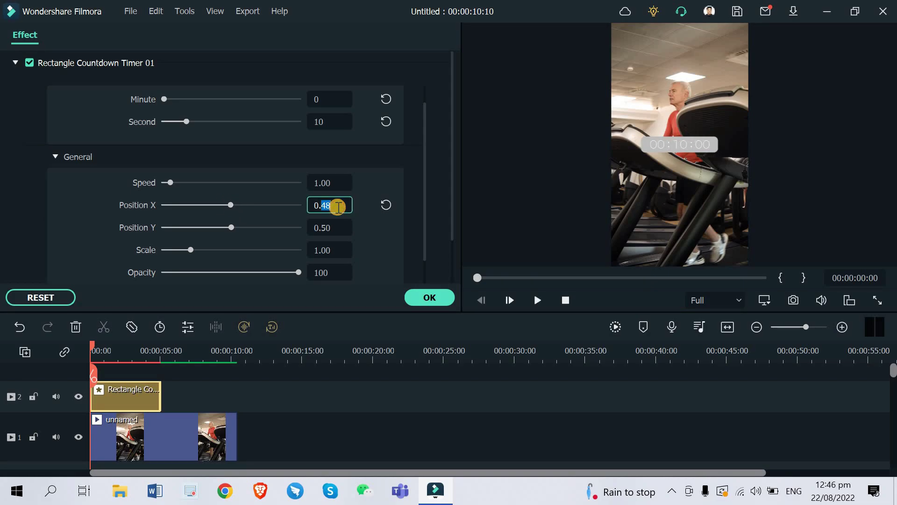
key("BackSpace")
key("BackSpace")
type("50")
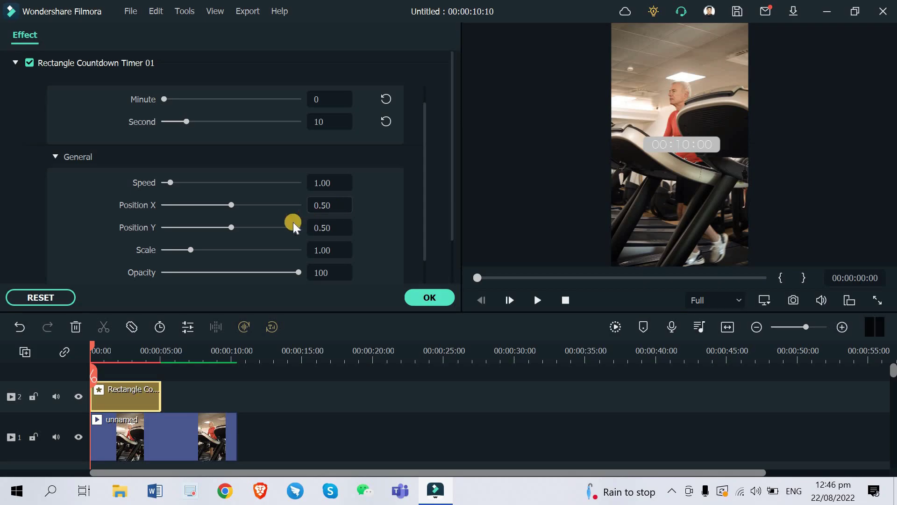
key("Return")
Step: Raise the timer to Position Y 0.89 and scale it to 0.96
left_click_drag(234, 228, 250, 226)
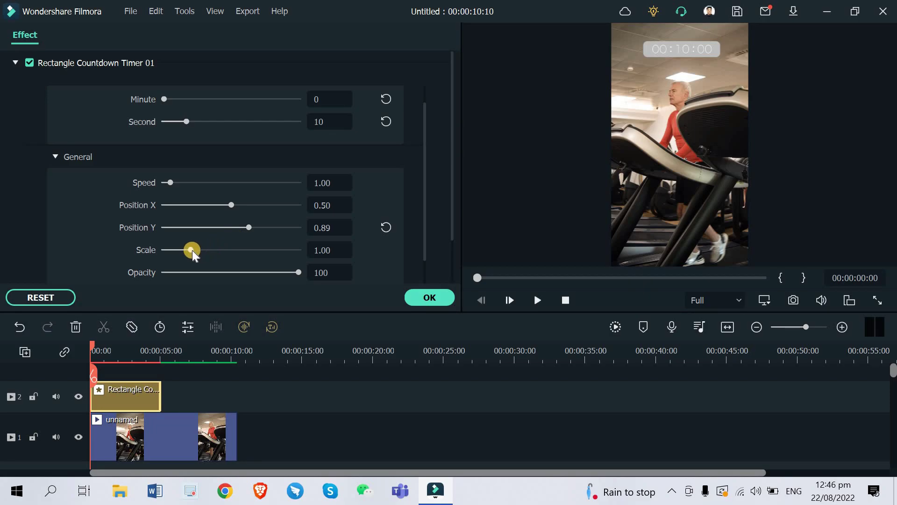
mouse_move(192, 250)
left_mouse_down()
mouse_move(209, 251)
mouse_move(186, 248)
left_mouse_up()
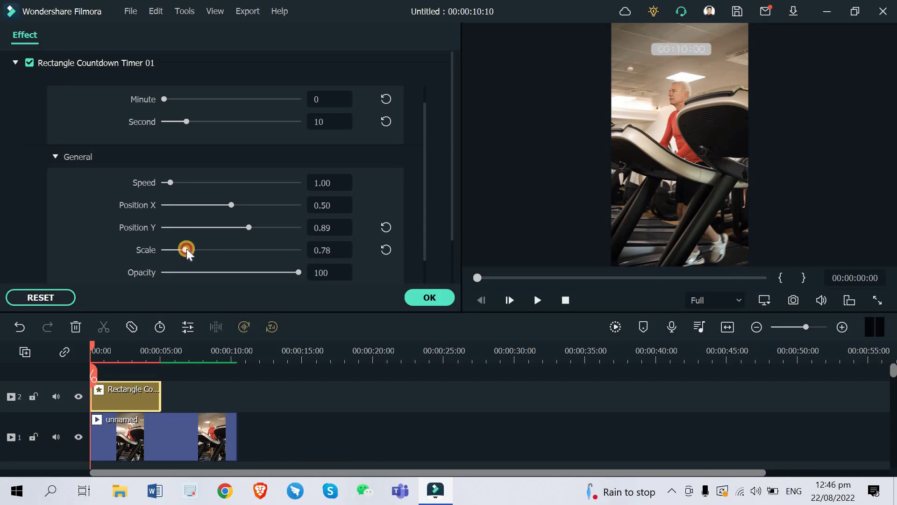
left_click_drag(296, 274, 2, 177)
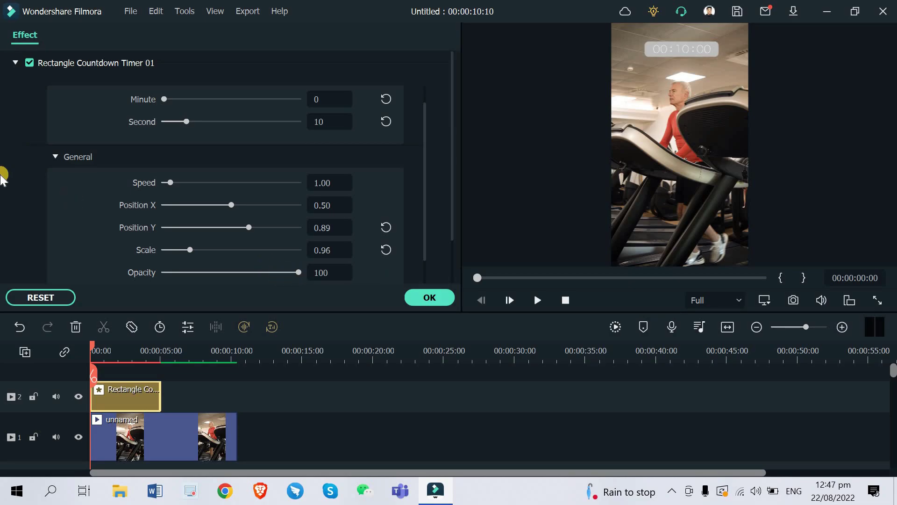
Step: Set the timer's BG Color to orange after trying red
scroll(201, 224, "down", 3)
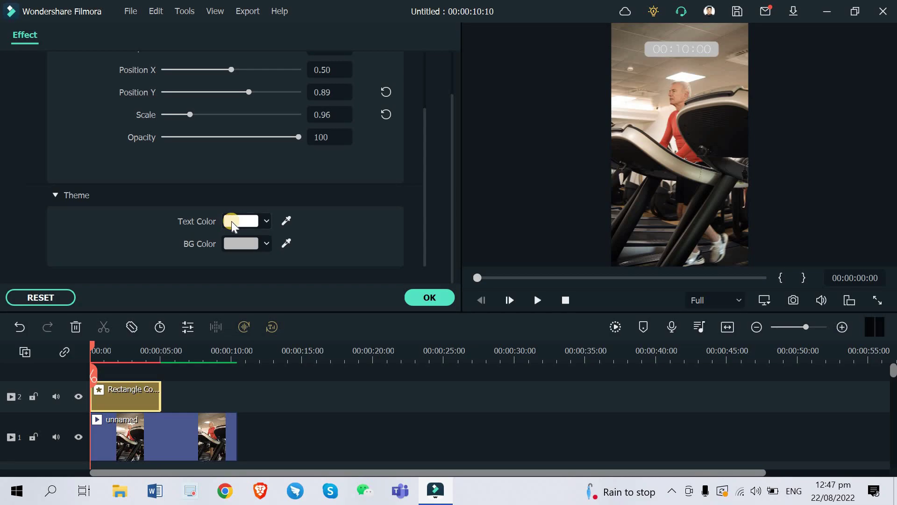
left_click(259, 242)
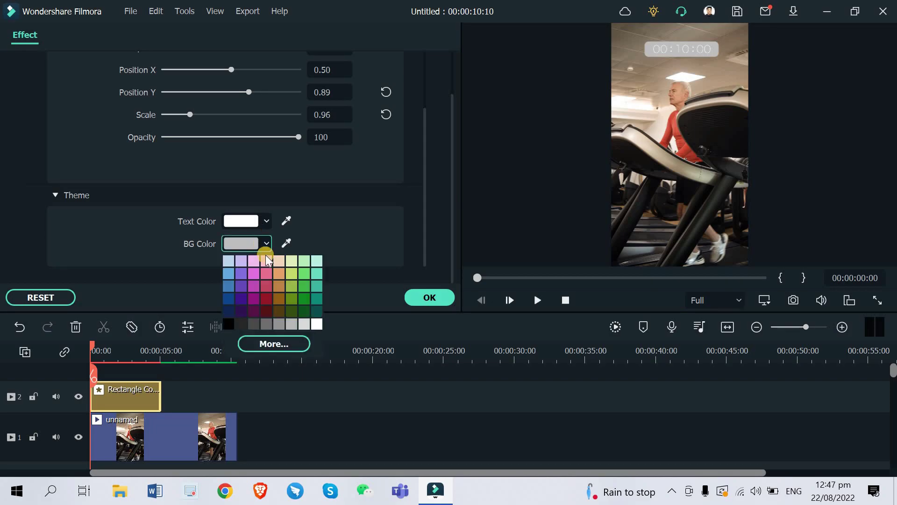
left_click(267, 280)
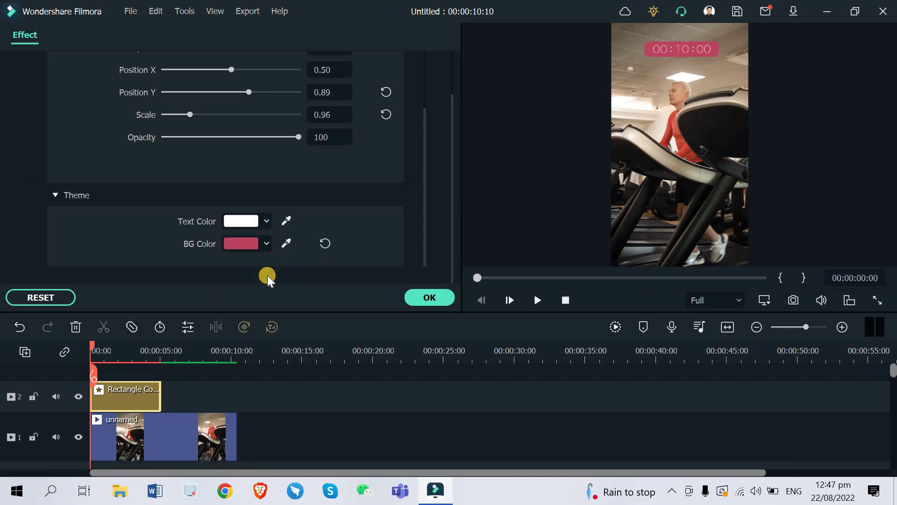
left_click(263, 244)
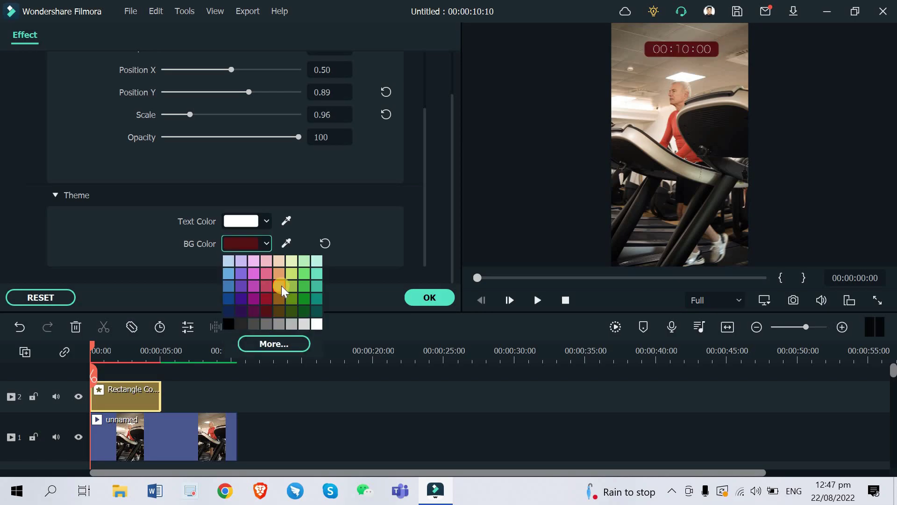
left_click(282, 273)
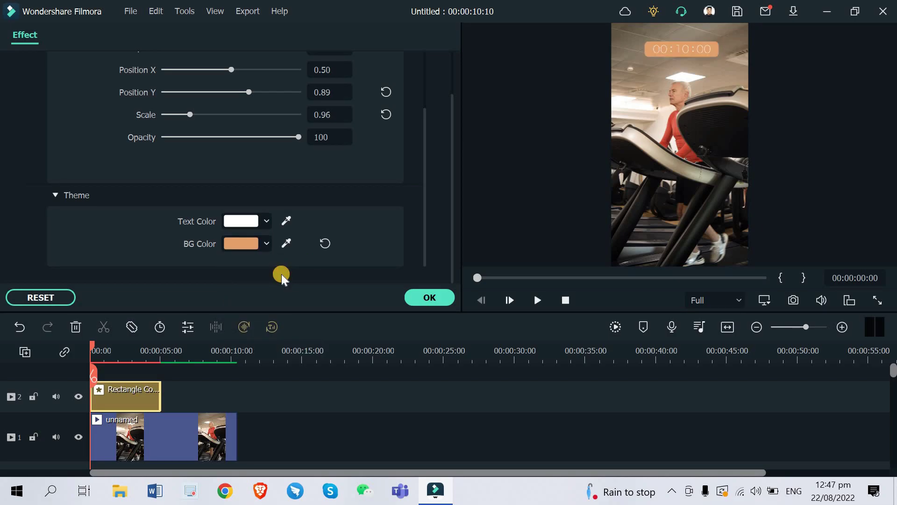
Step: Try black digits in Text Color, then undo to keep them white
left_click(256, 221)
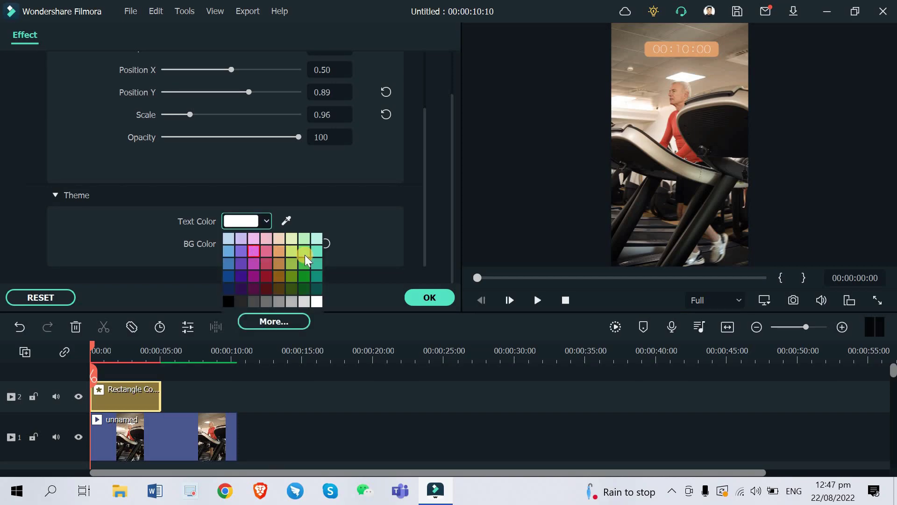
left_click(231, 300)
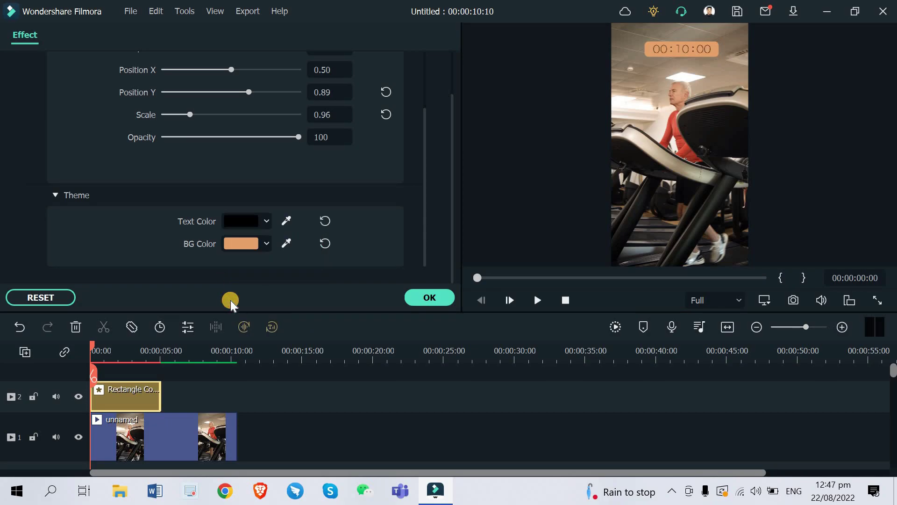
left_click(257, 225)
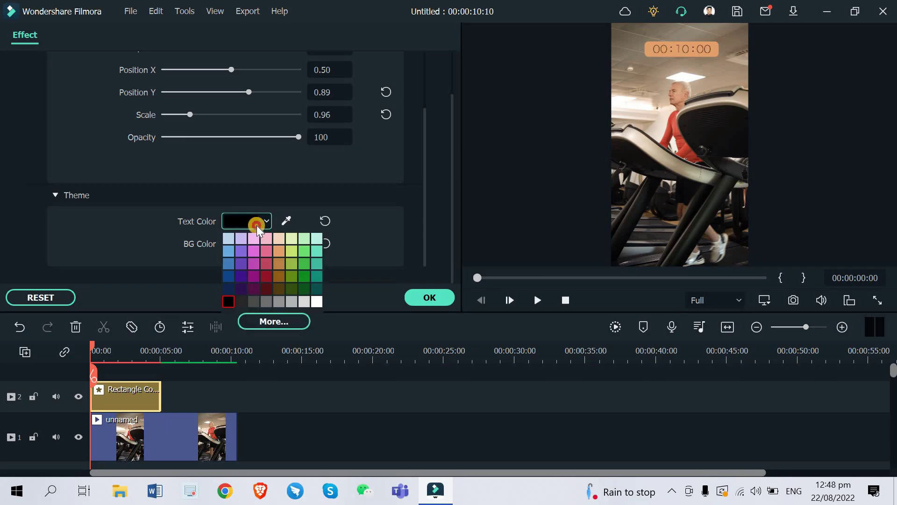
left_click(257, 225)
key("ctrl+z")
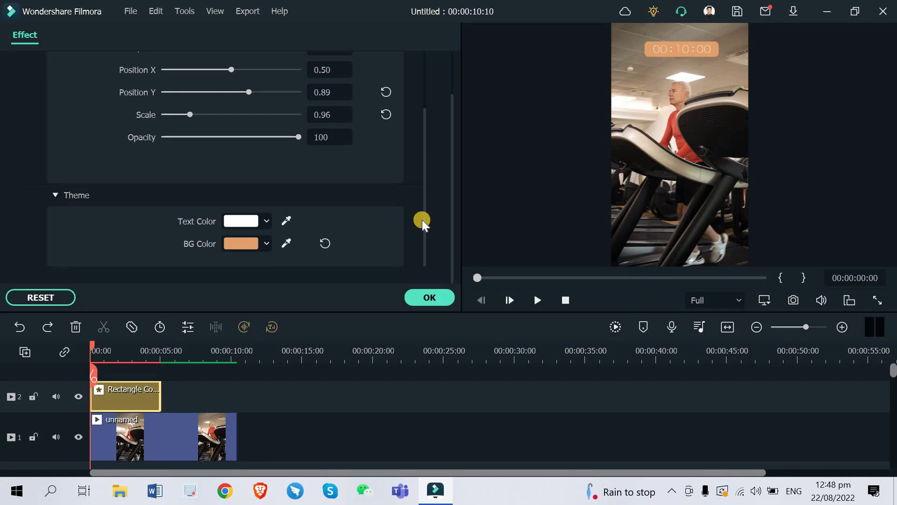
Step: Apply the timer settings and stretch the timer clip to 00:00:10:10 to match the video
left_click(419, 295)
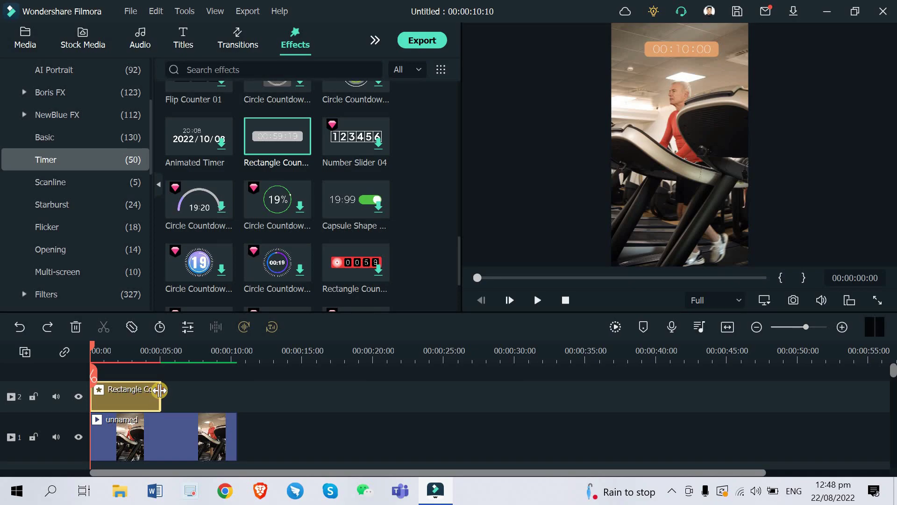
left_click_drag(159, 390, 234, 387)
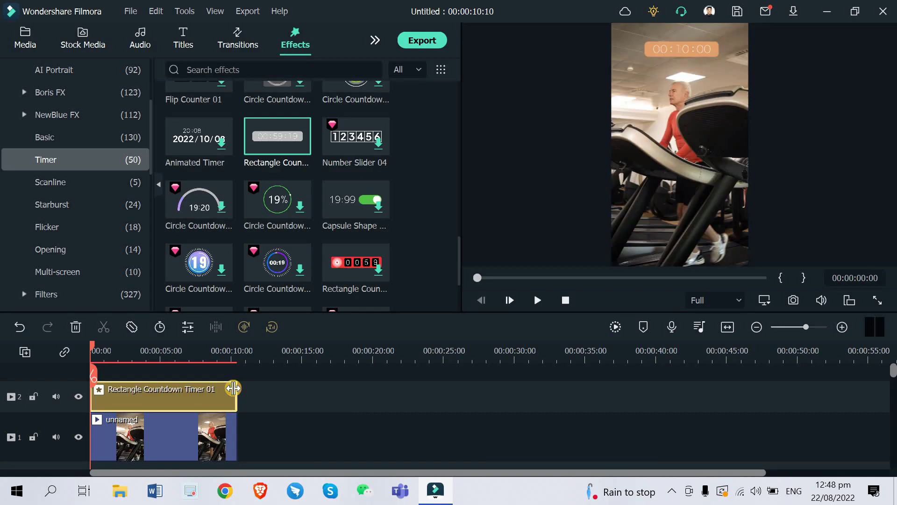
double_click(188, 394)
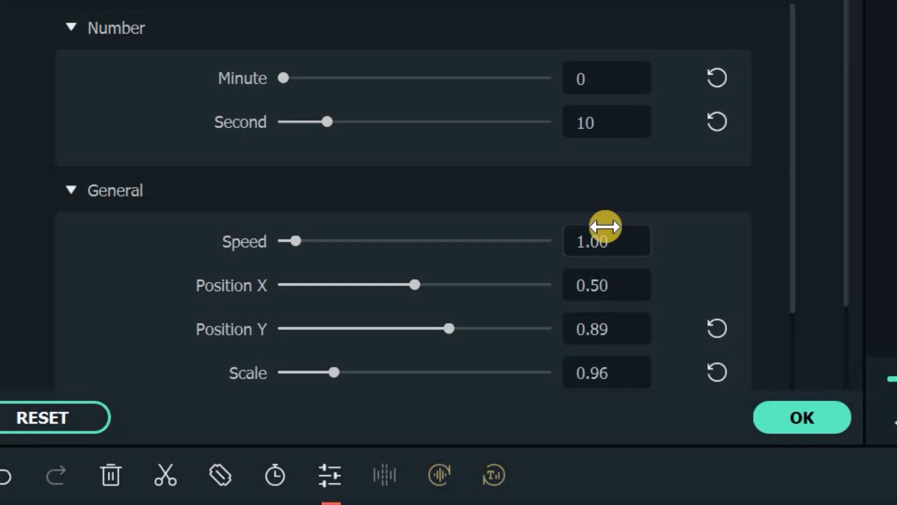
Step: Set the countdown timer's Speed to 2.00 and play the video from the start
left_click(125, 437)
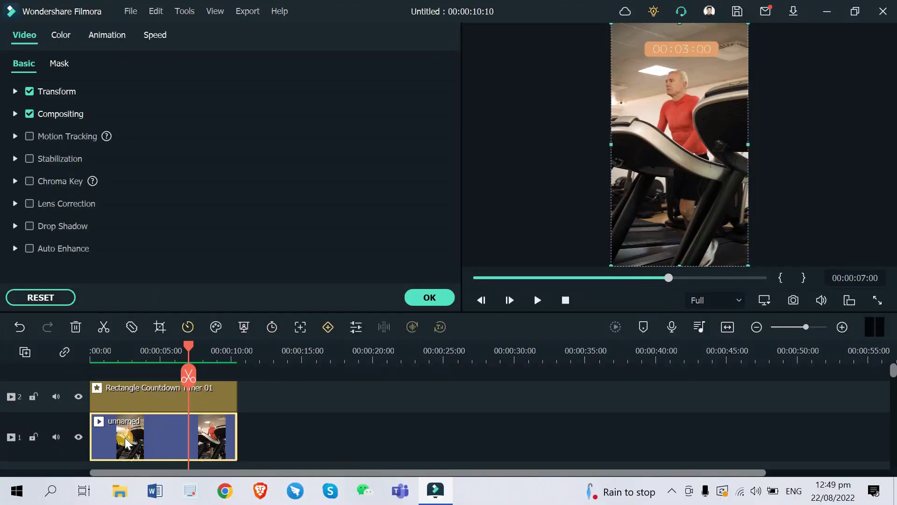
left_click(421, 299)
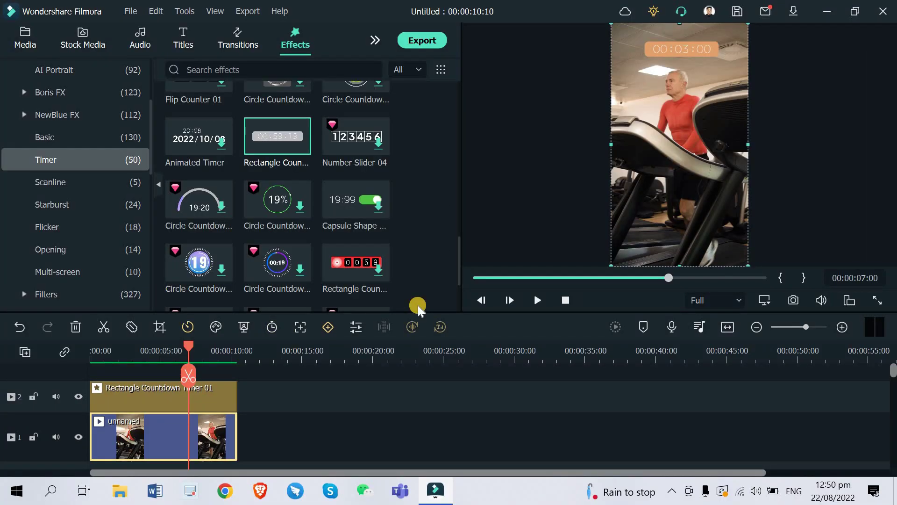
double_click(220, 413)
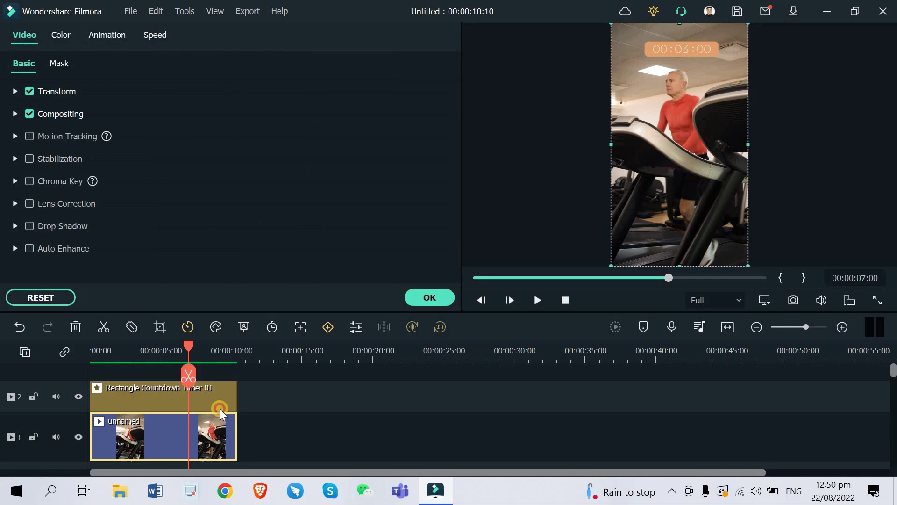
left_click(220, 409)
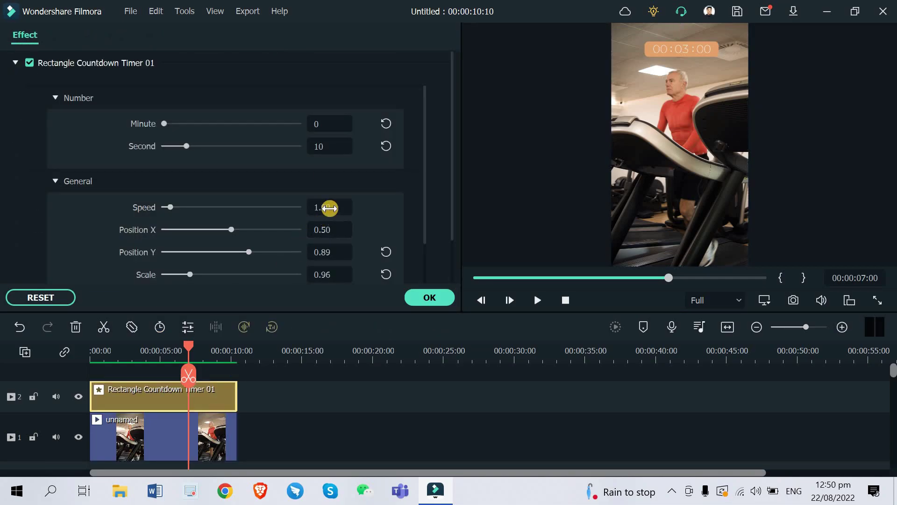
left_click_drag(329, 206, 327, 206)
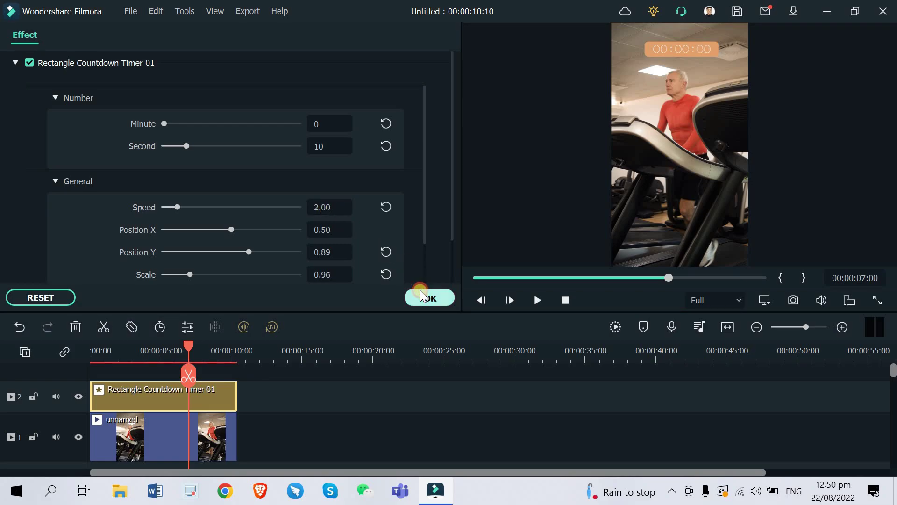
left_click(420, 296)
left_click(94, 350)
key("space")
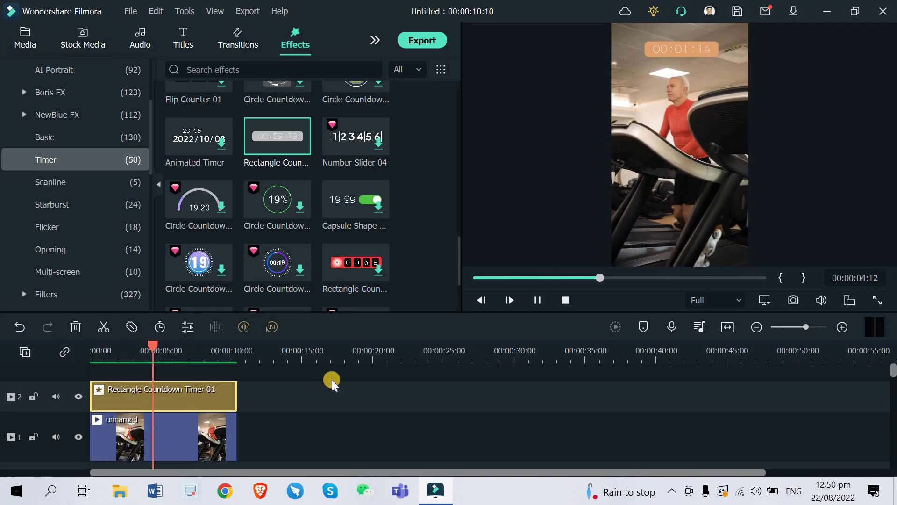
Step: Stop playback and set the treadmill clip's speed to Fast 2x
key("space")
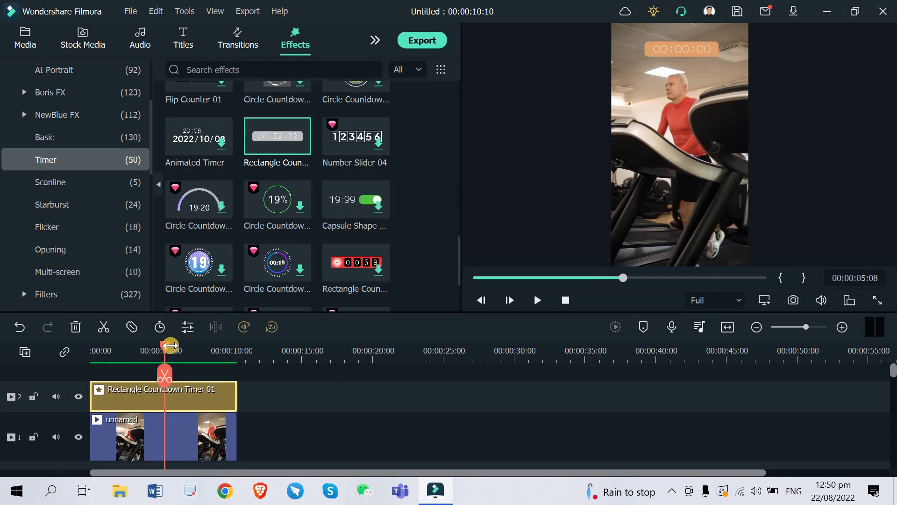
left_click(210, 442)
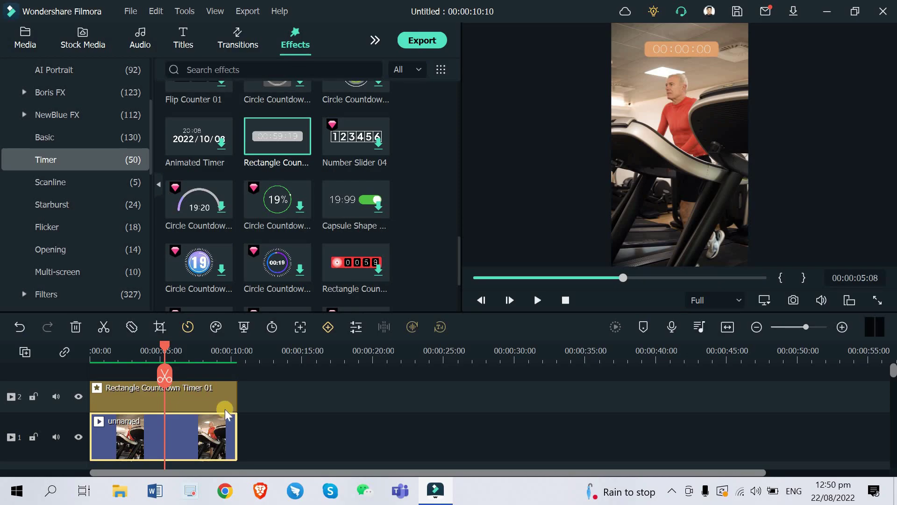
left_click(187, 327)
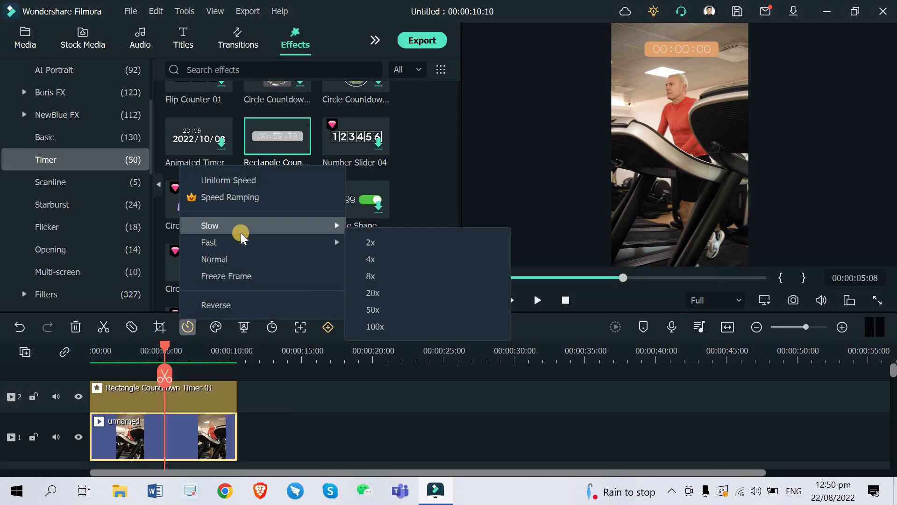
mouse_move(343, 234)
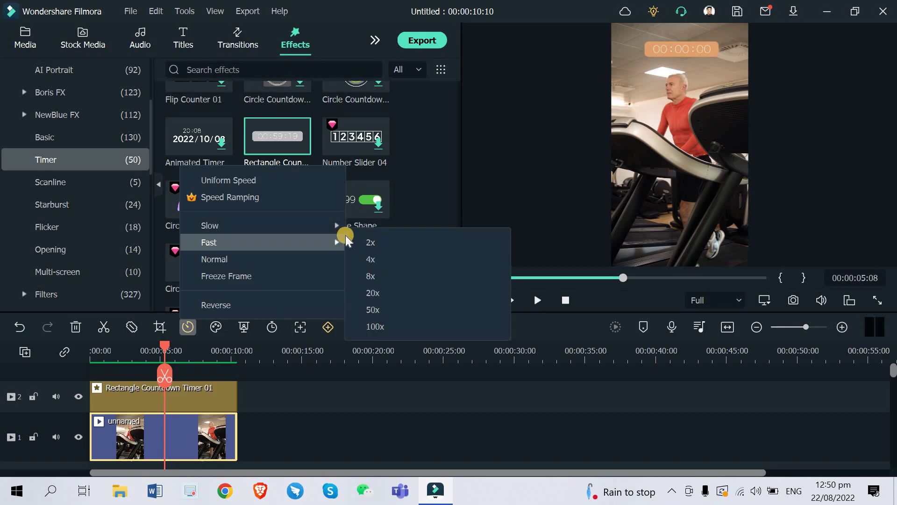
left_click(400, 244)
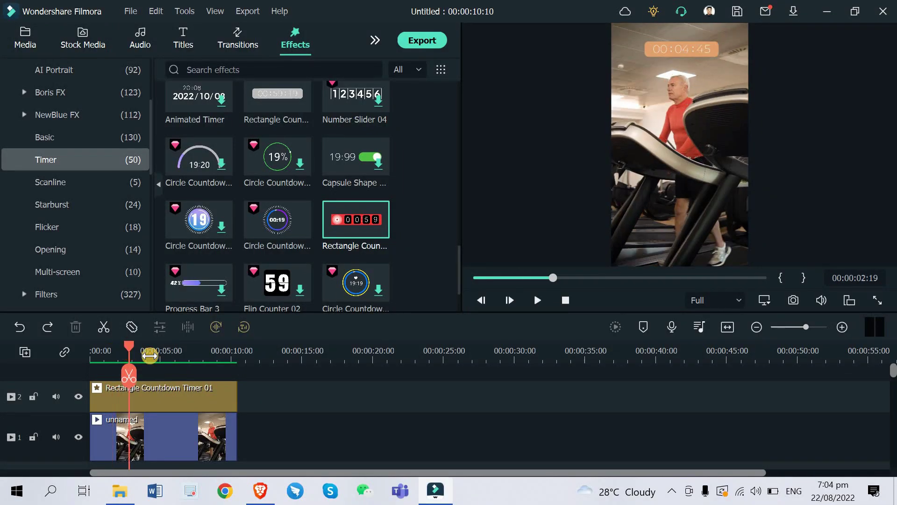
Step: Check the countdown at about 4, 7 and 1 seconds into the video
left_click(158, 354)
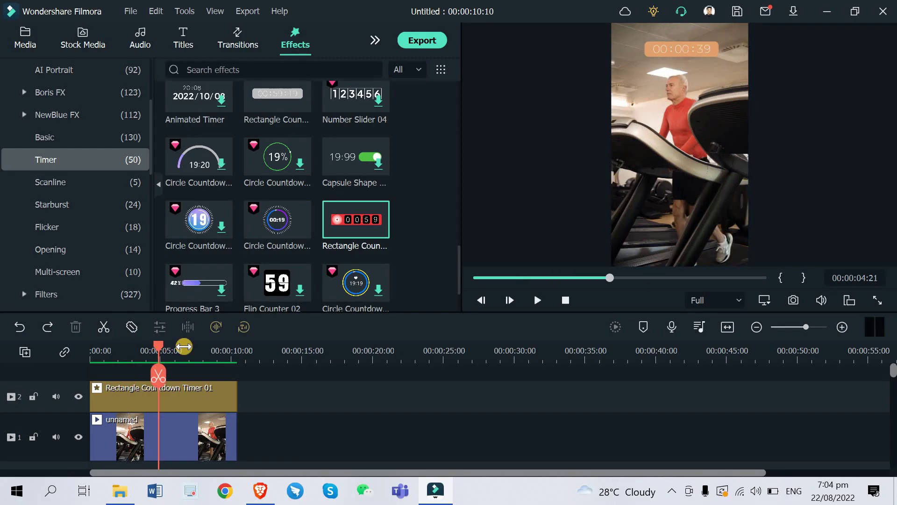
left_click(202, 341)
left_click_drag(202, 341, 108, 349)
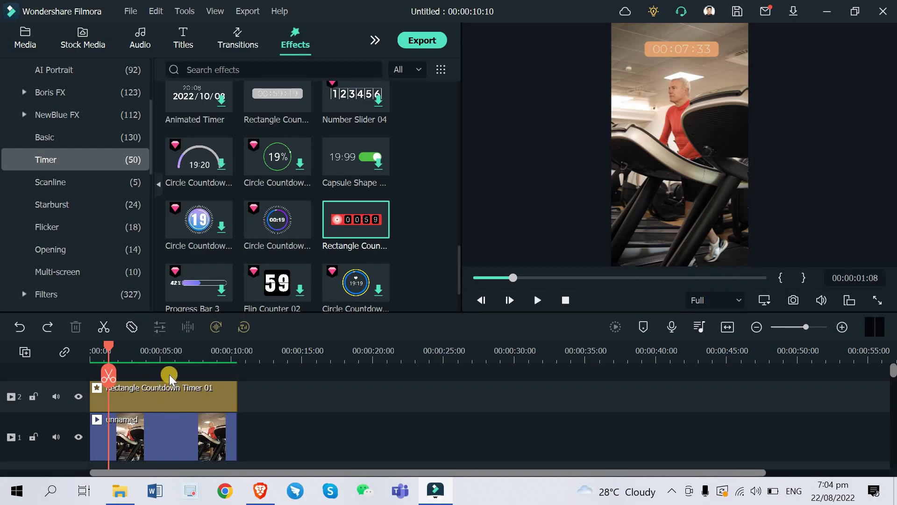
Step: Replace the old countdown with Rectangle Countdown Timer 07 spanning the whole video from the start
double_click(164, 393)
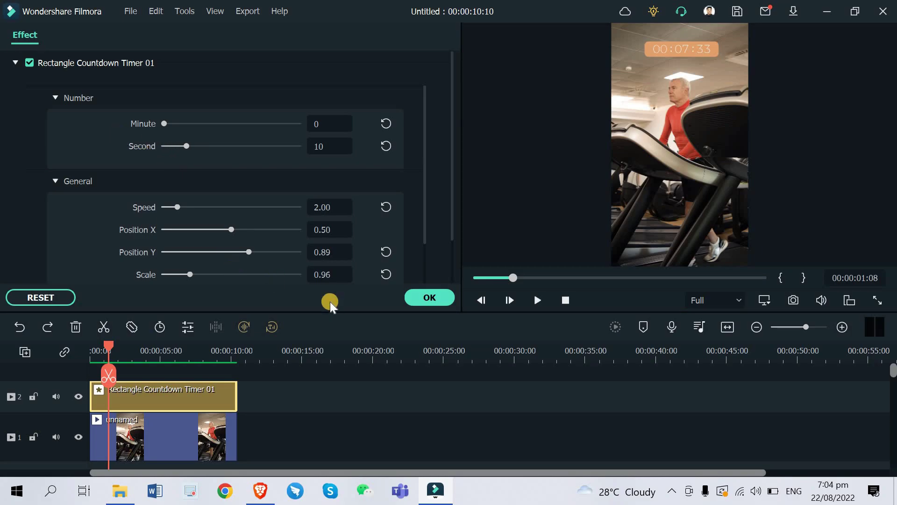
left_click(420, 299)
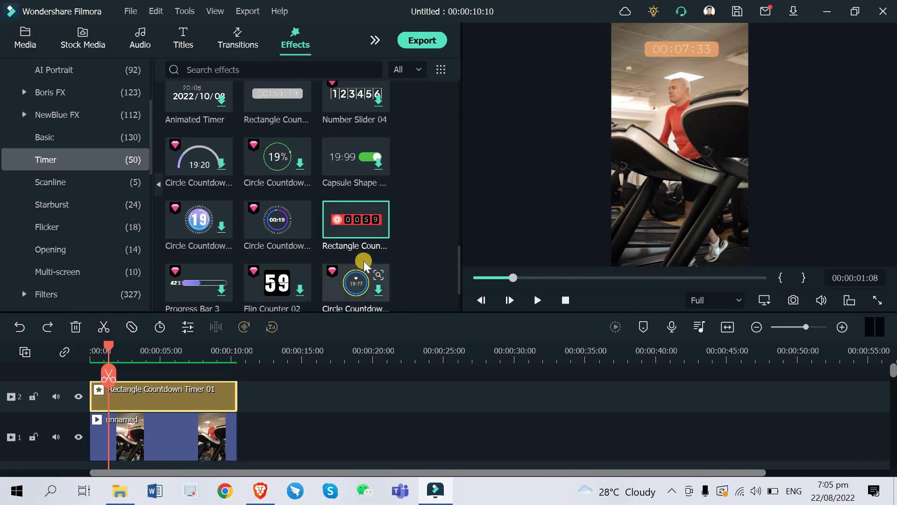
key("ctrl+z")
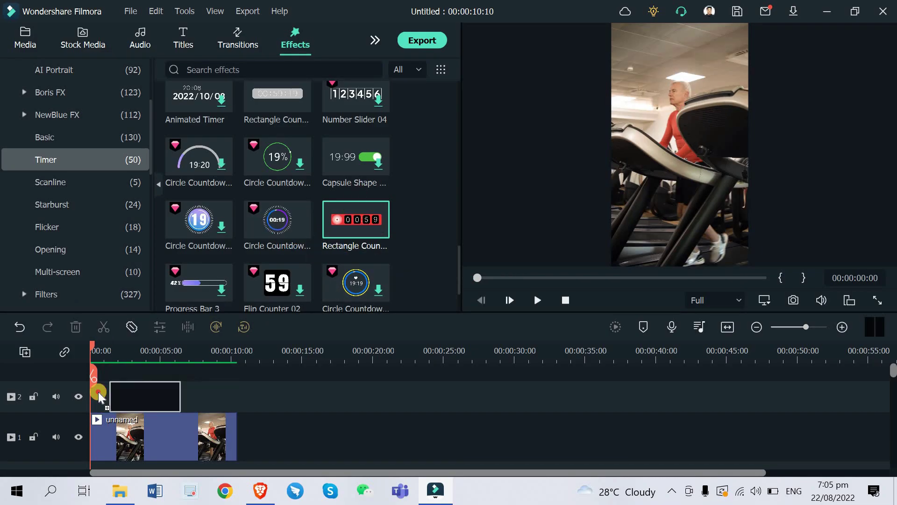
left_click(96, 395)
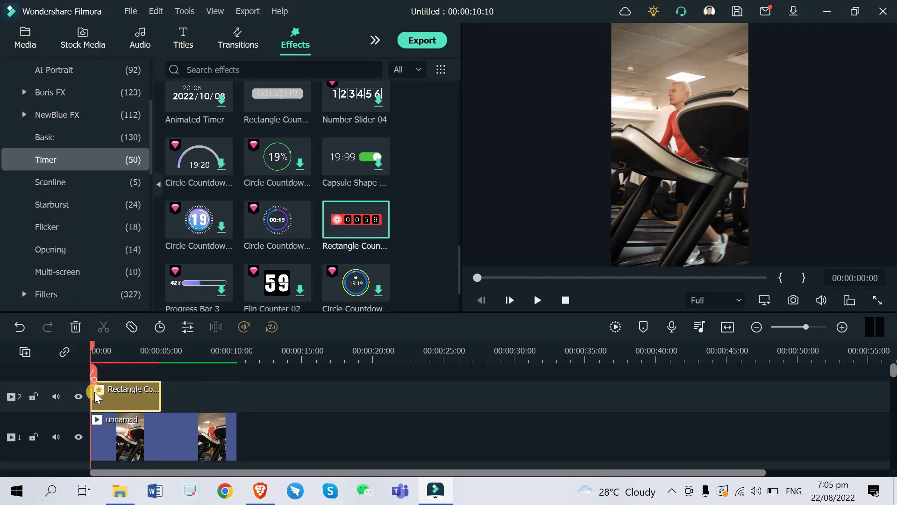
key("ctrl+y")
Step: Set the Rectangle Countdown Timer 07 to 0 minutes and 10 seconds
double_click(164, 391)
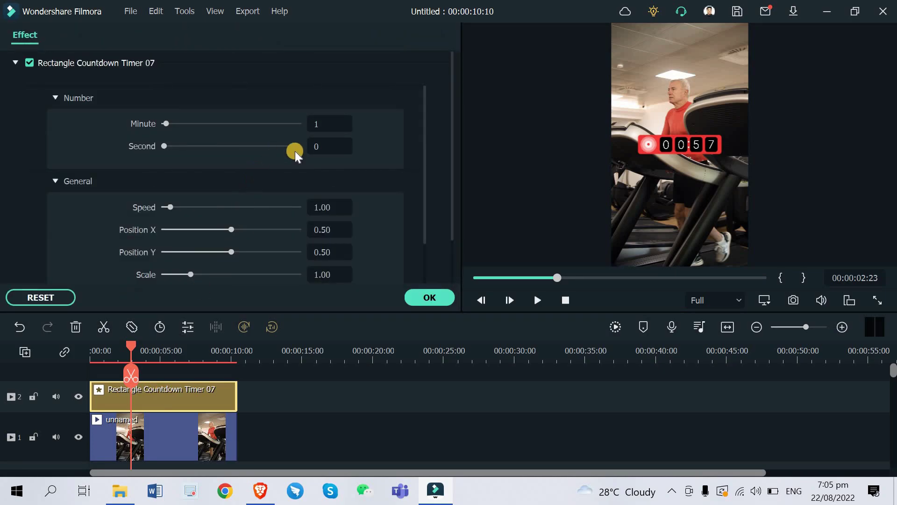
left_click_drag(321, 129, 318, 129)
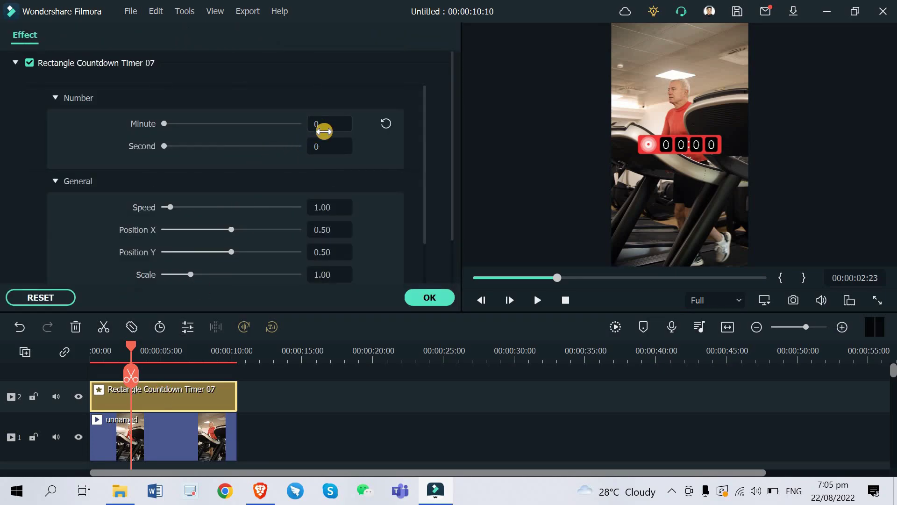
left_click(321, 148)
type("1")
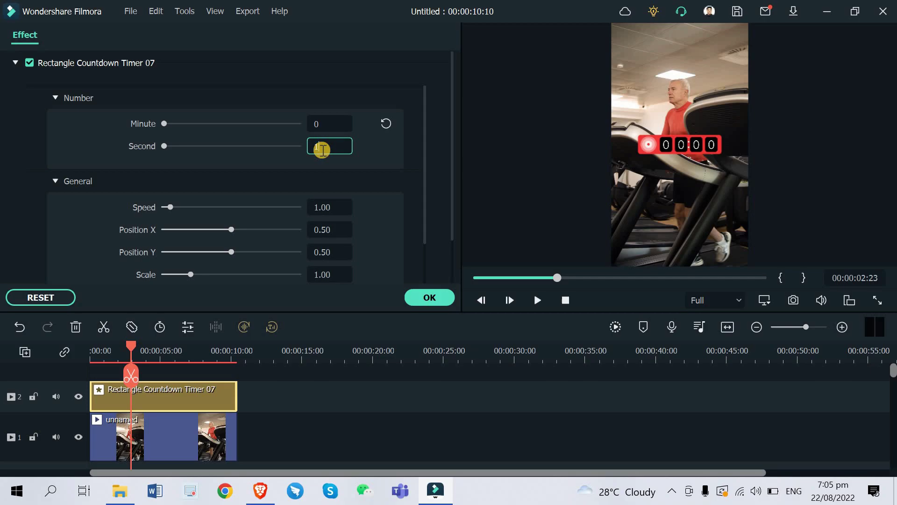
type("0")
key("Return")
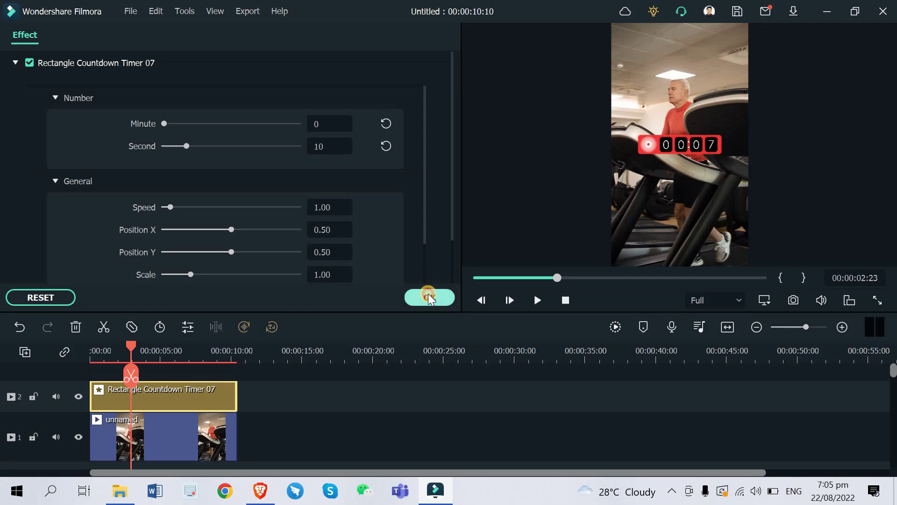
left_click(428, 297)
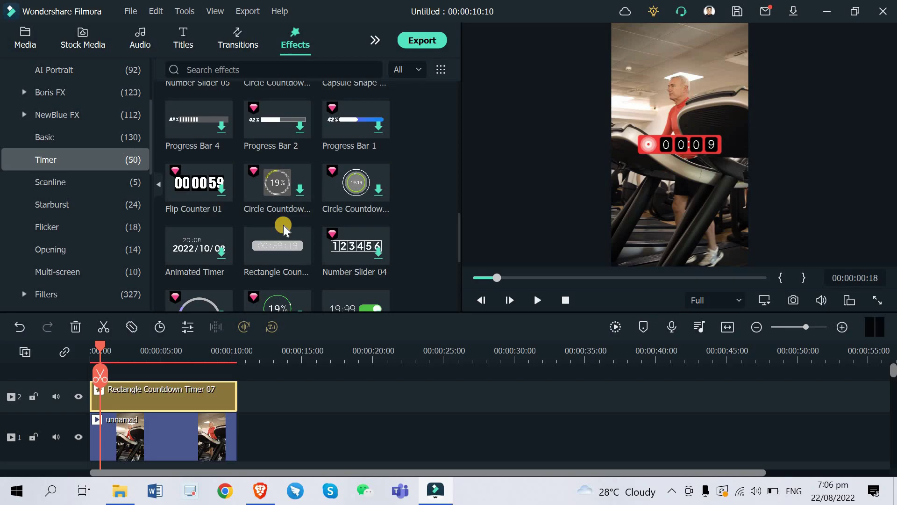
scroll(283, 226, "up", 5)
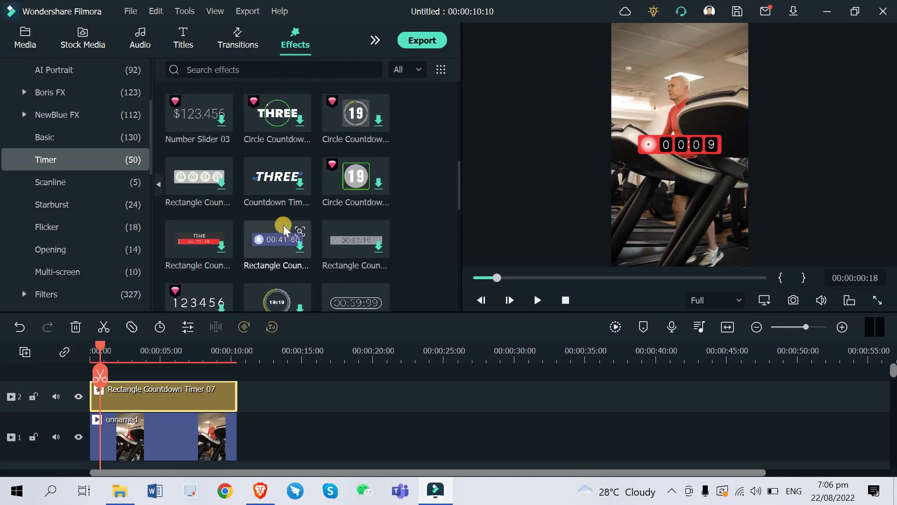
scroll(283, 225, "up", 4)
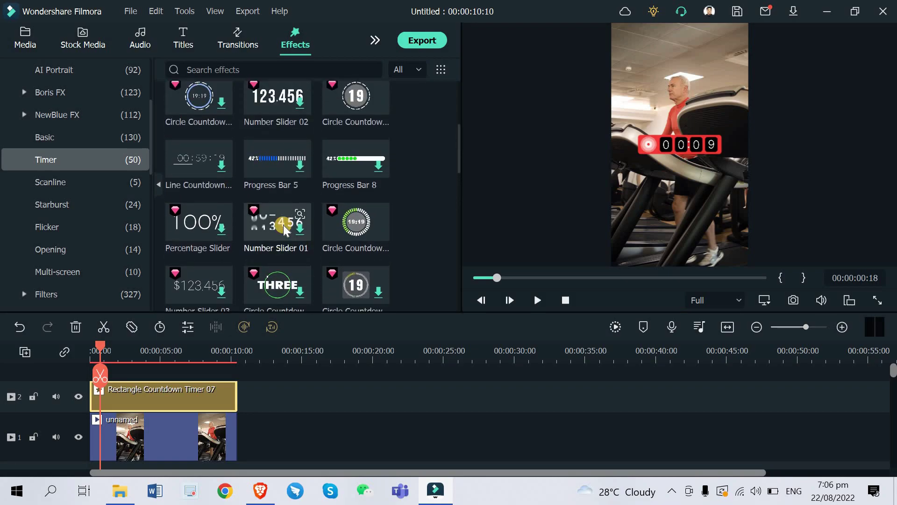
scroll(283, 225, "up", 3)
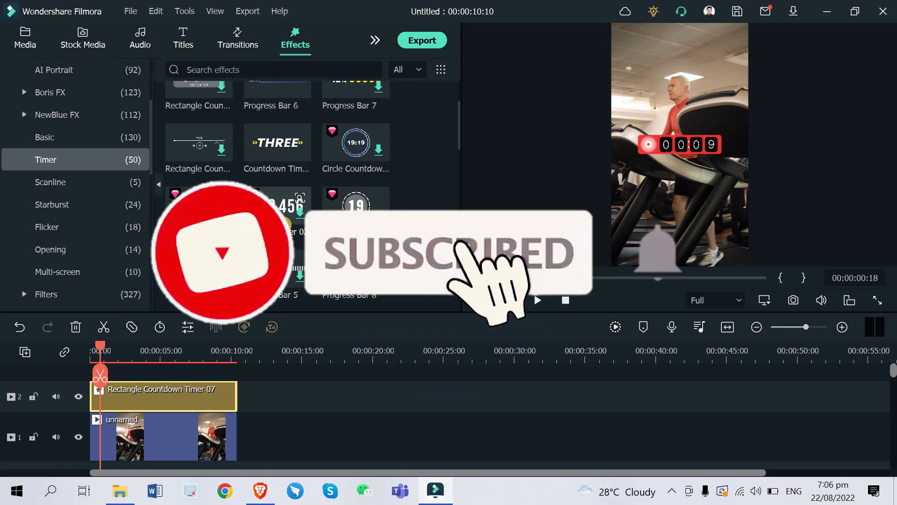
scroll(283, 225, "down", 2)
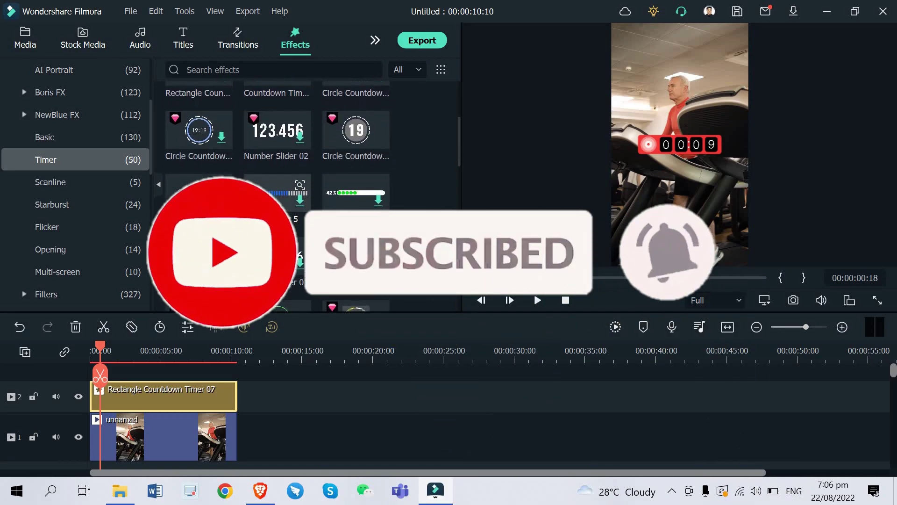